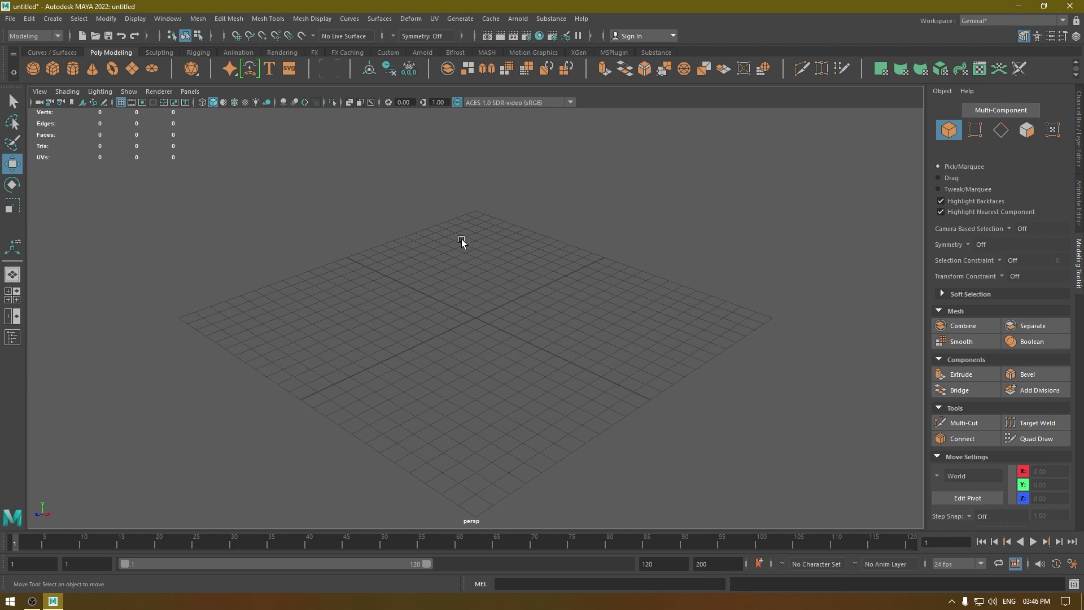
Step: Tumble the perspective camera down over the empty ground grid and dolly in closer
{"action": "left_click_drag", "start_coordinate": [442, 223], "coordinate": [449, 259], "text": "alt"}
{"action": "right_click_drag", "start_coordinate": [385, 257], "coordinate": [414, 315], "text": "alt"}
Step: Create a polygon cube, pCube1, at the origin and frame it in a closer angled view
{"action": "right_click", "coordinate": [453, 258], "text": "shift"}
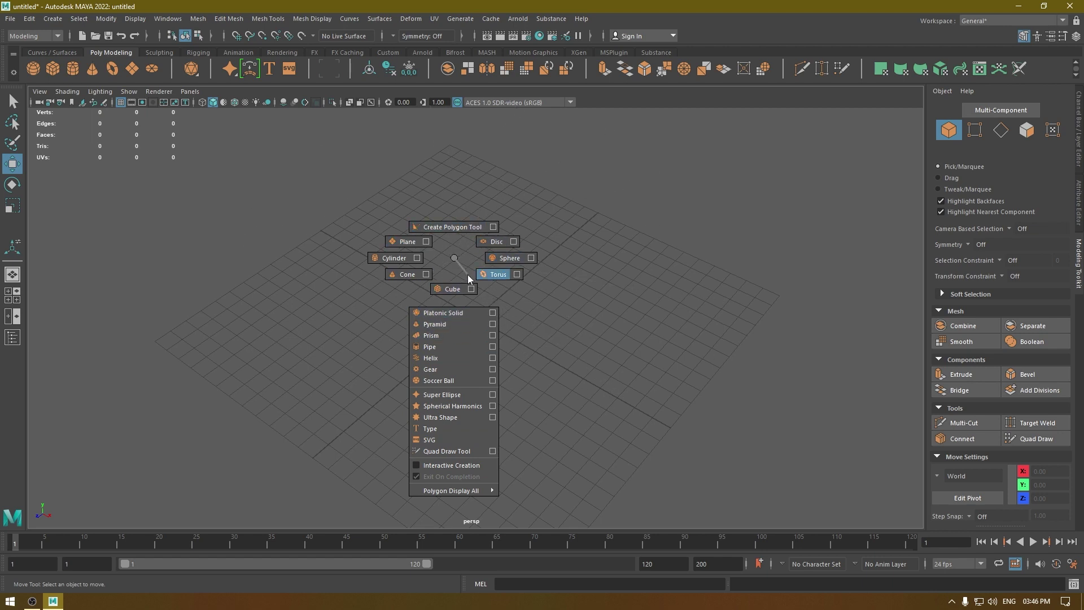
{"action": "left_click", "coordinate": [451, 287]}
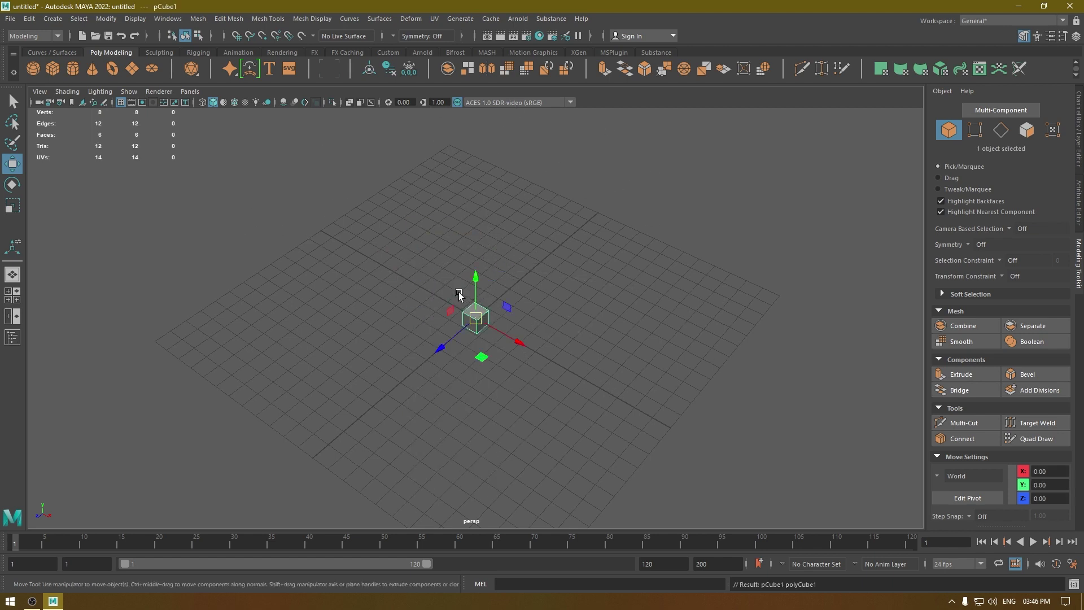
{"action": "key", "text": "f"}
{"action": "scroll", "coordinate": [654, 312], "scroll_direction": "down", "scroll_amount": 5}
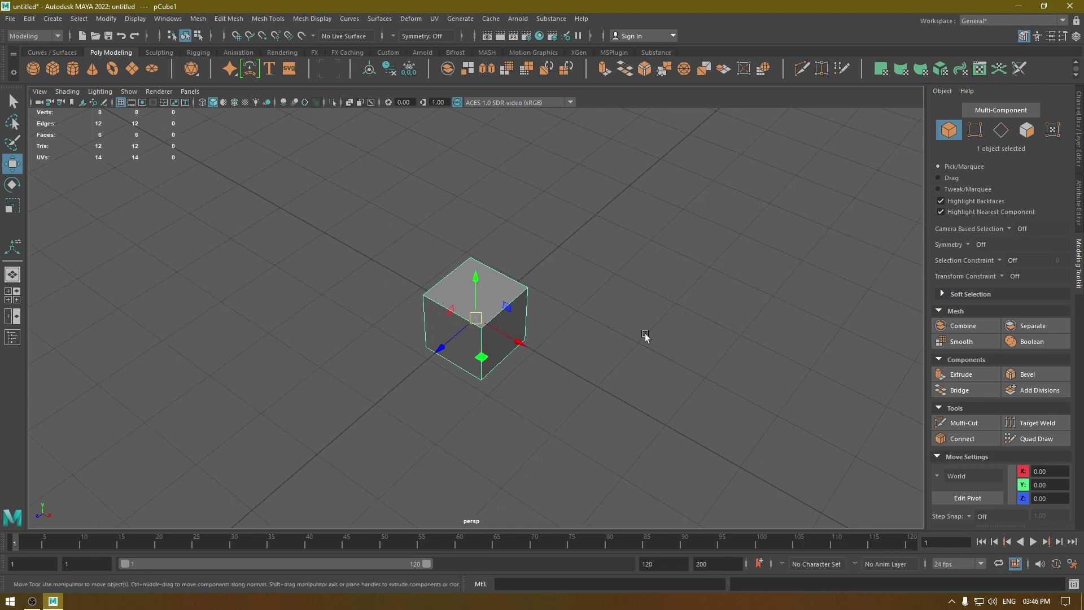
{"action": "left_click_drag", "start_coordinate": [646, 336], "coordinate": [566, 263], "text": "alt"}
{"action": "scroll", "coordinate": [539, 420], "scroll_direction": "up", "scroll_amount": 2}
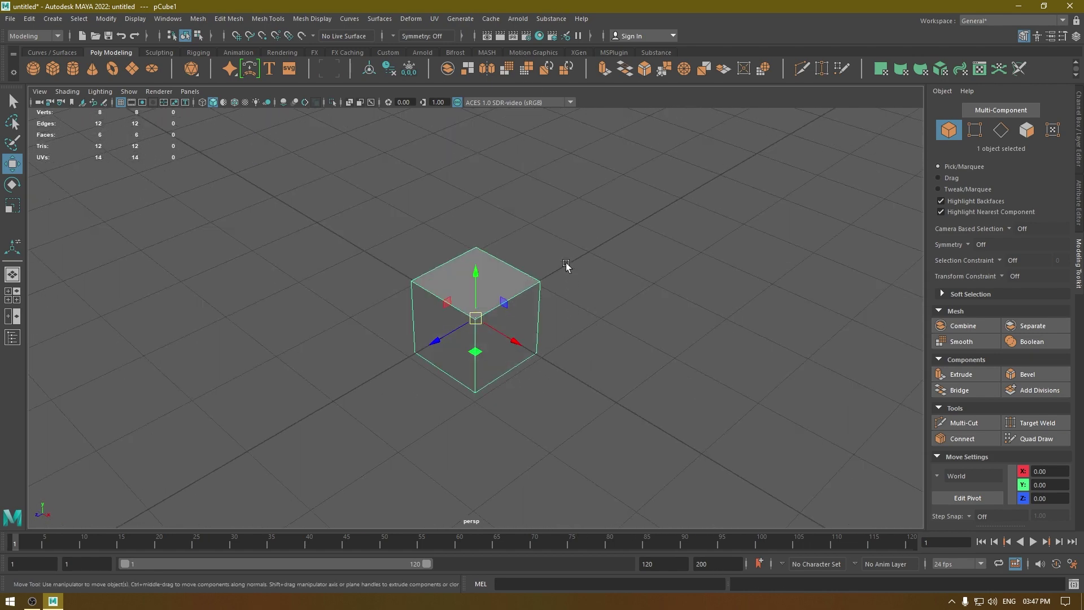
{"action": "right_click", "coordinate": [544, 232], "text": "shift"}
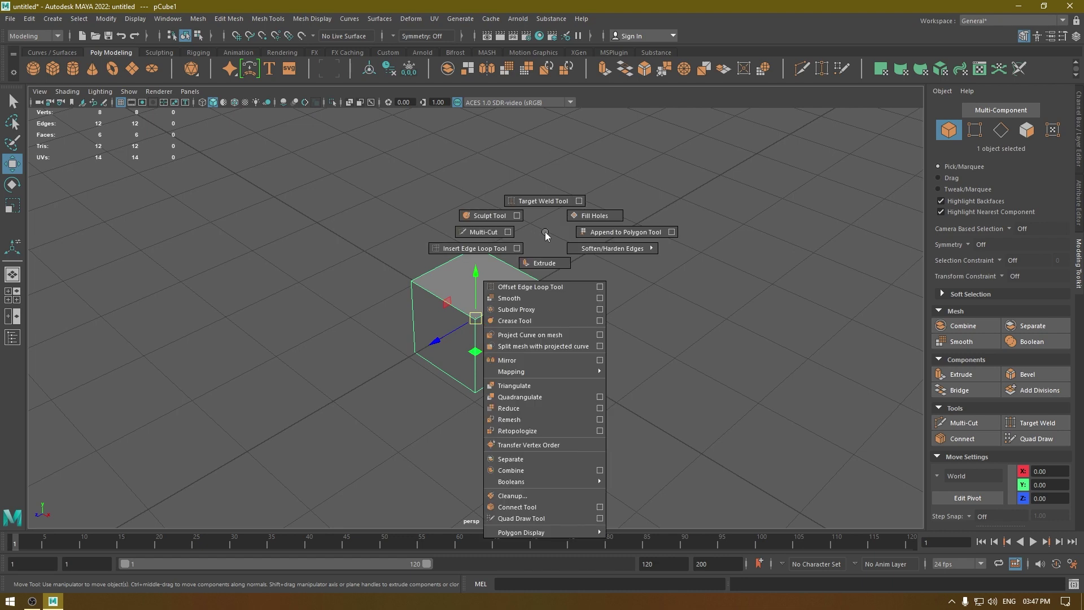
{"action": "mouse_move", "coordinate": [544, 232]}
{"action": "right_mouse_down"}
{"action": "mouse_move", "coordinate": [553, 218]}
{"action": "mouse_move", "coordinate": [509, 211]}
{"action": "mouse_move", "coordinate": [611, 220]}
{"action": "mouse_move", "coordinate": [545, 462]}
{"action": "mouse_move", "coordinate": [544, 263]}
{"action": "mouse_move", "coordinate": [544, 415]}
{"action": "mouse_move", "coordinate": [554, 389]}
{"action": "mouse_move", "coordinate": [490, 307]}
{"action": "mouse_move", "coordinate": [513, 337]}
{"action": "mouse_move", "coordinate": [545, 284]}
{"action": "mouse_move", "coordinate": [542, 265]}
{"action": "mouse_move", "coordinate": [521, 346]}
{"action": "mouse_move", "coordinate": [523, 414]}
{"action": "mouse_move", "coordinate": [543, 463]}
{"action": "mouse_move", "coordinate": [540, 426]}
{"action": "mouse_move", "coordinate": [547, 497]}
{"action": "mouse_move", "coordinate": [540, 225]}
{"action": "mouse_move", "coordinate": [543, 237]}
{"action": "right_mouse_up"}
{"action": "left_click_drag", "start_coordinate": [542, 258], "coordinate": [547, 285], "text": "alt"}
{"action": "right_click_drag", "start_coordinate": [502, 272], "coordinate": [504, 275]}
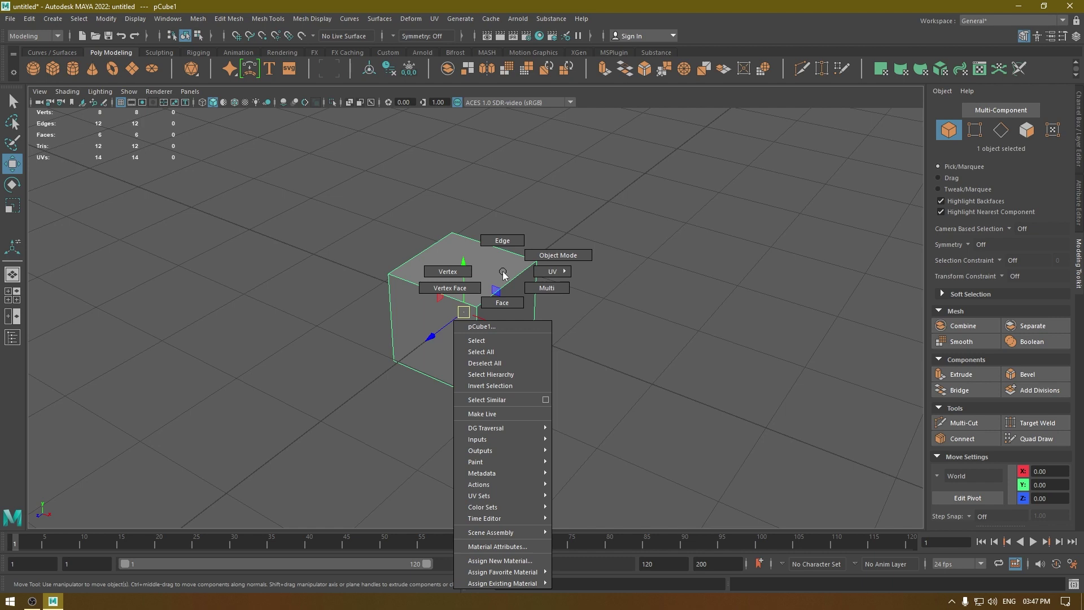
{"action": "right_click_drag", "start_coordinate": [504, 275], "coordinate": [559, 261]}
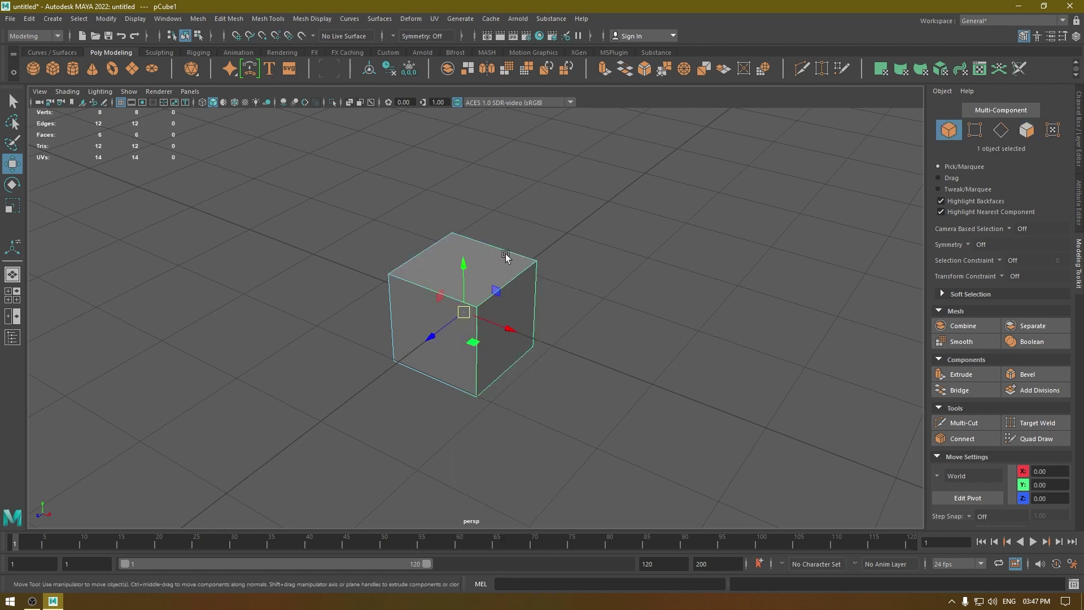
{"action": "left_click", "coordinate": [567, 225]}
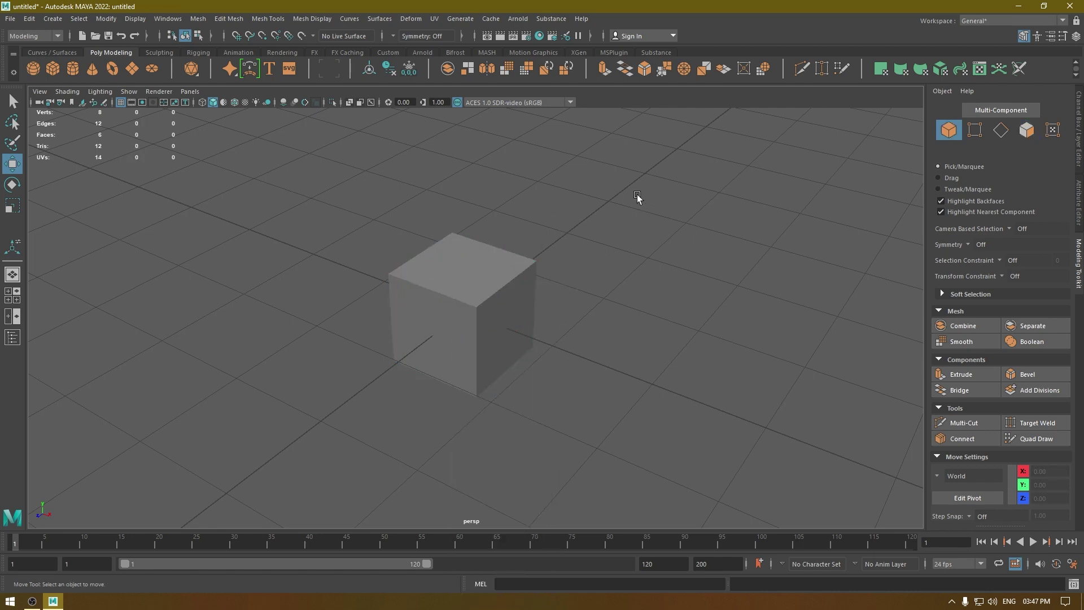
{"action": "right_click_drag", "start_coordinate": [637, 195], "coordinate": [637, 195]}
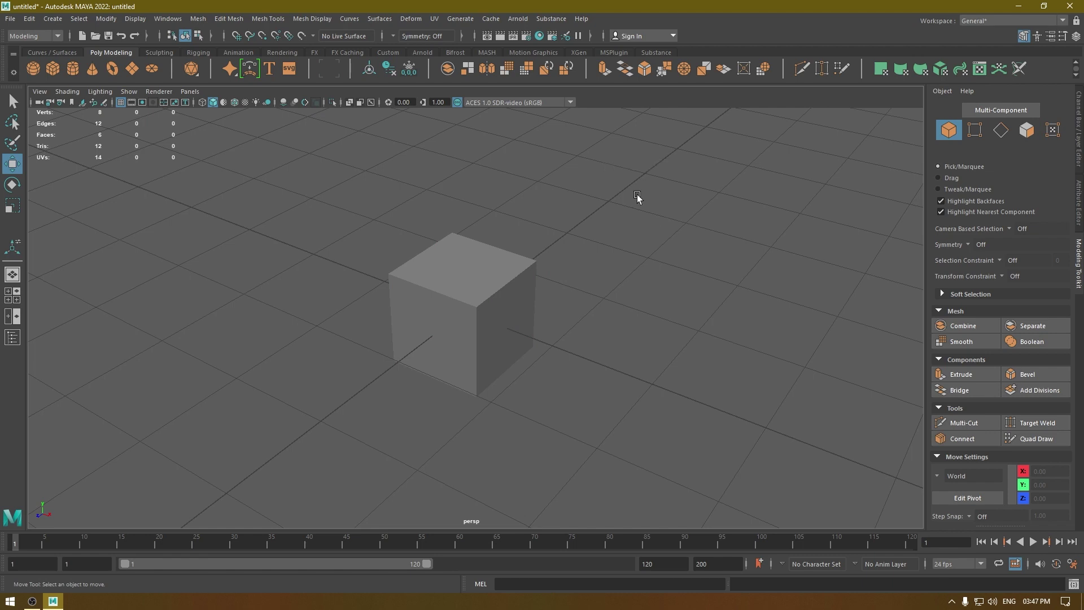
{"action": "left_click", "coordinate": [462, 295]}
Step: Nudge the cube's top face slightly off-centre in face mode, then switch to edge mode
{"action": "right_click", "coordinate": [464, 274]}
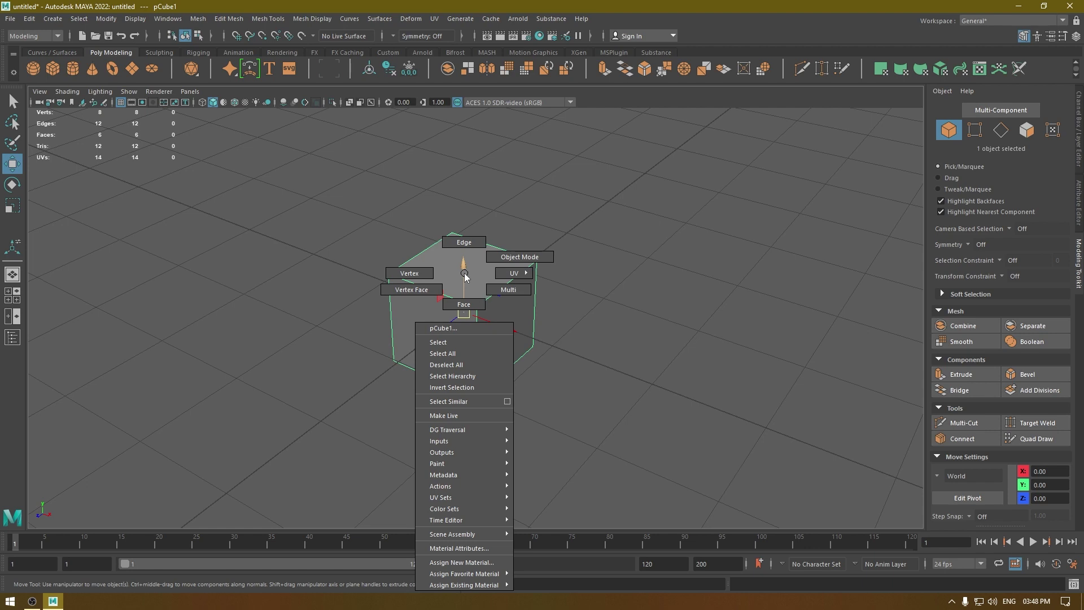
{"action": "left_click", "coordinate": [463, 305]}
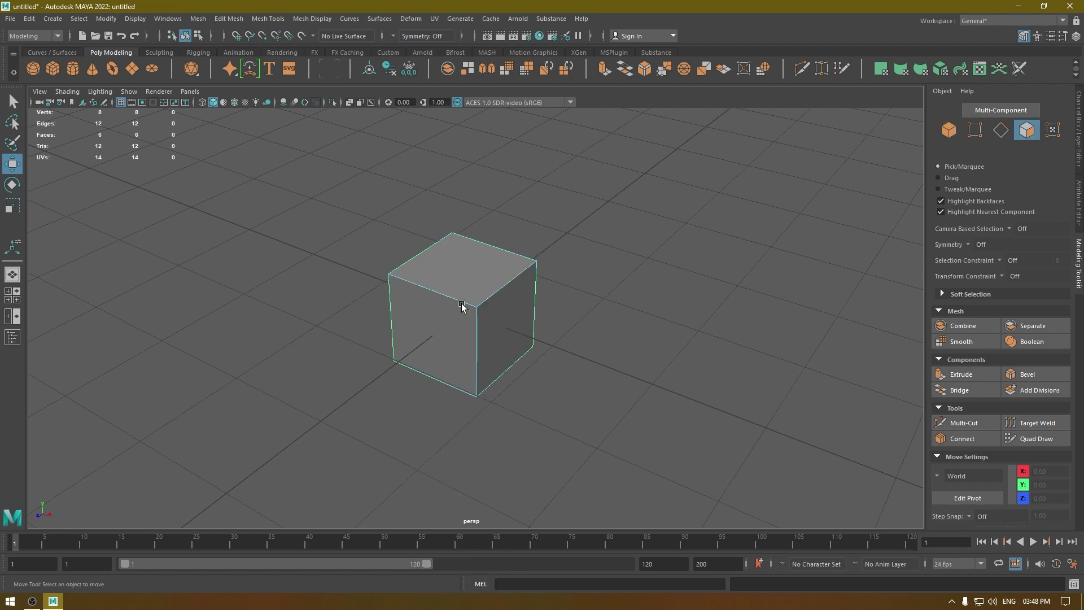
{"action": "left_click", "coordinate": [472, 272]}
{"action": "mouse_move", "coordinate": [471, 274]}
{"action": "left_mouse_down"}
{"action": "mouse_move", "coordinate": [463, 261]}
{"action": "mouse_move", "coordinate": [593, 249]}
{"action": "mouse_move", "coordinate": [383, 380]}
{"action": "mouse_move", "coordinate": [452, 271]}
{"action": "mouse_move", "coordinate": [472, 272]}
{"action": "left_mouse_up"}
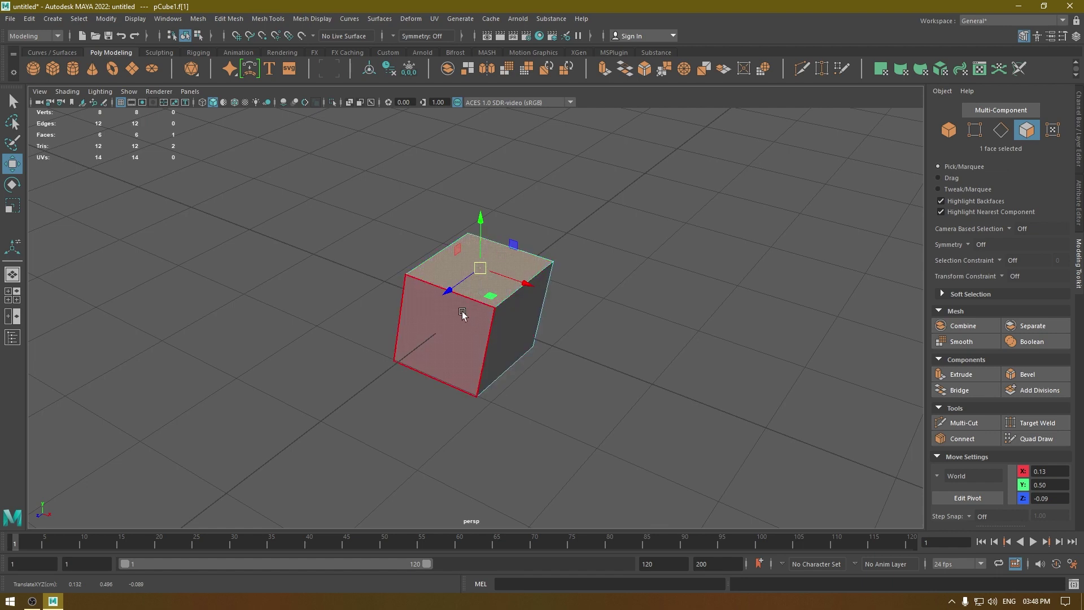
{"action": "right_click", "coordinate": [487, 262]}
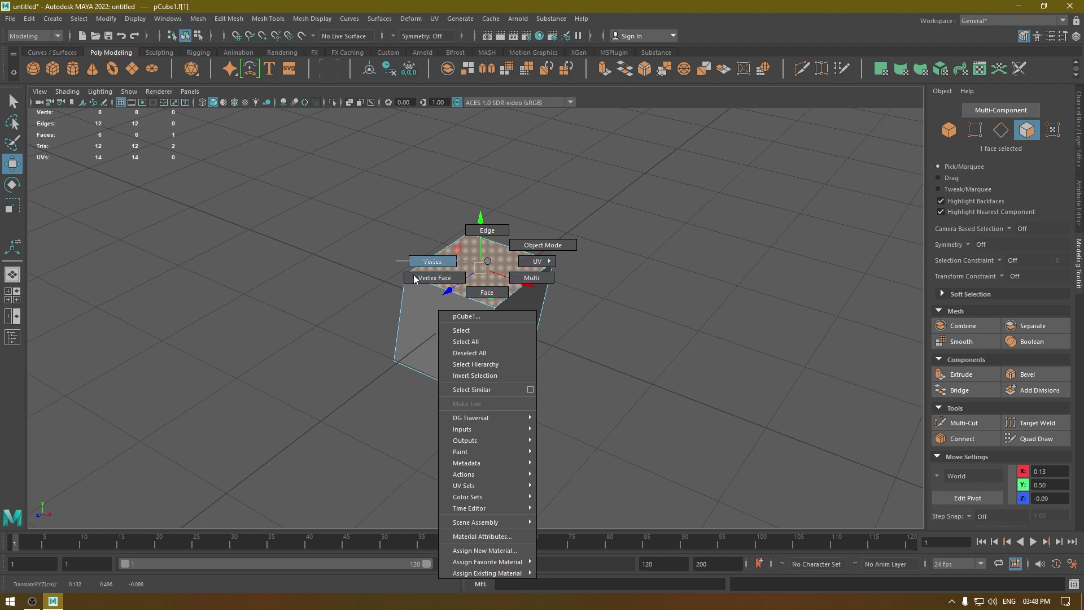
{"action": "right_click_drag", "start_coordinate": [477, 294], "coordinate": [472, 234]}
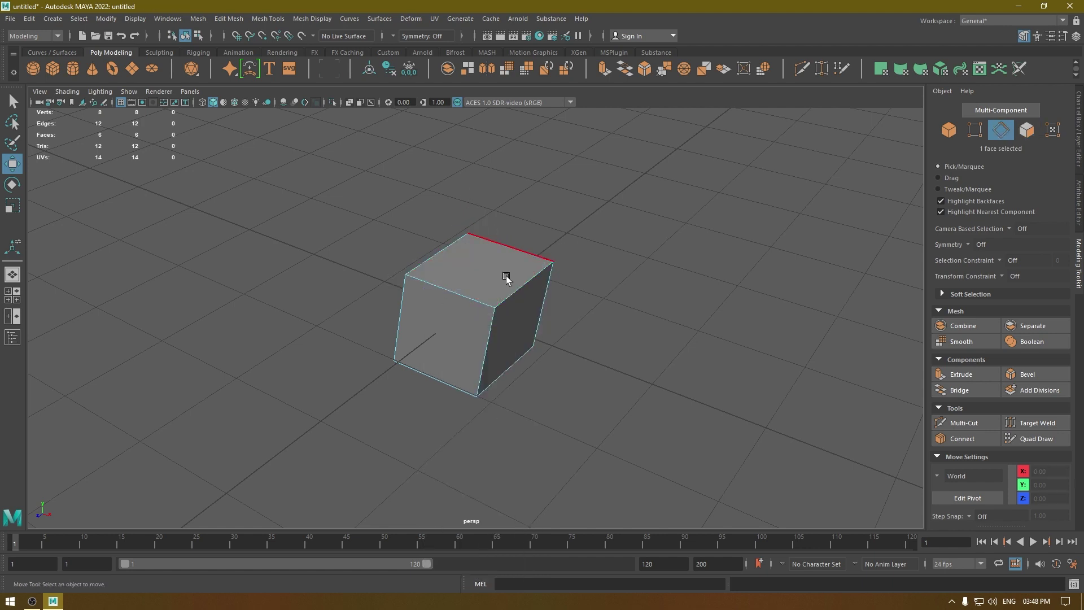
Step: Drag the cube's top-right edge up and outward into a slant, then select the top face in Multi mode
{"action": "left_click", "coordinate": [520, 297]}
{"action": "left_click_drag", "start_coordinate": [520, 296], "coordinate": [550, 323]}
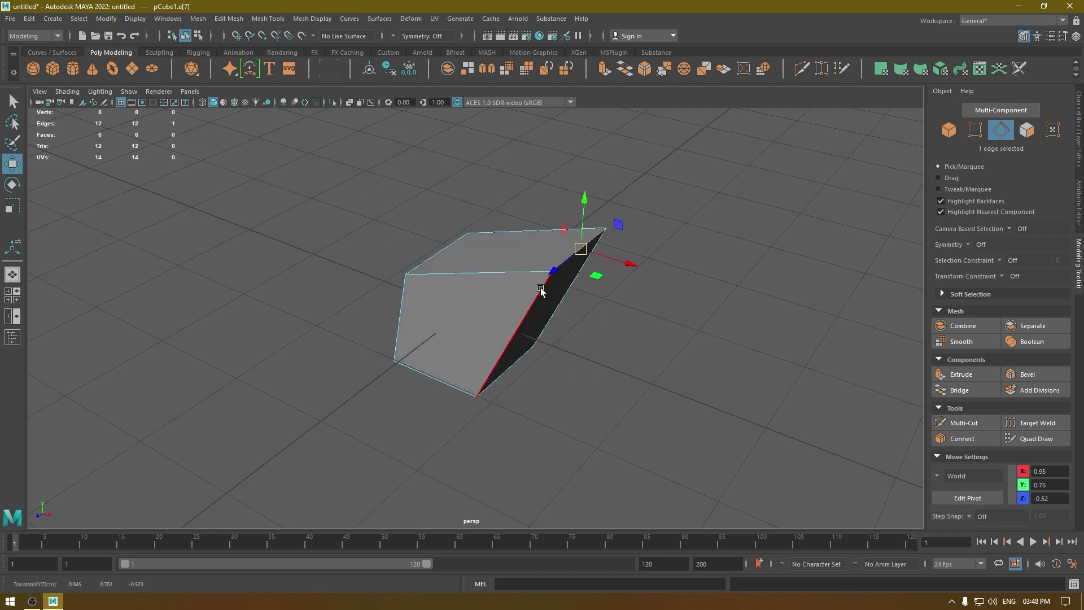
{"action": "right_click_drag", "start_coordinate": [540, 287], "coordinate": [583, 303]}
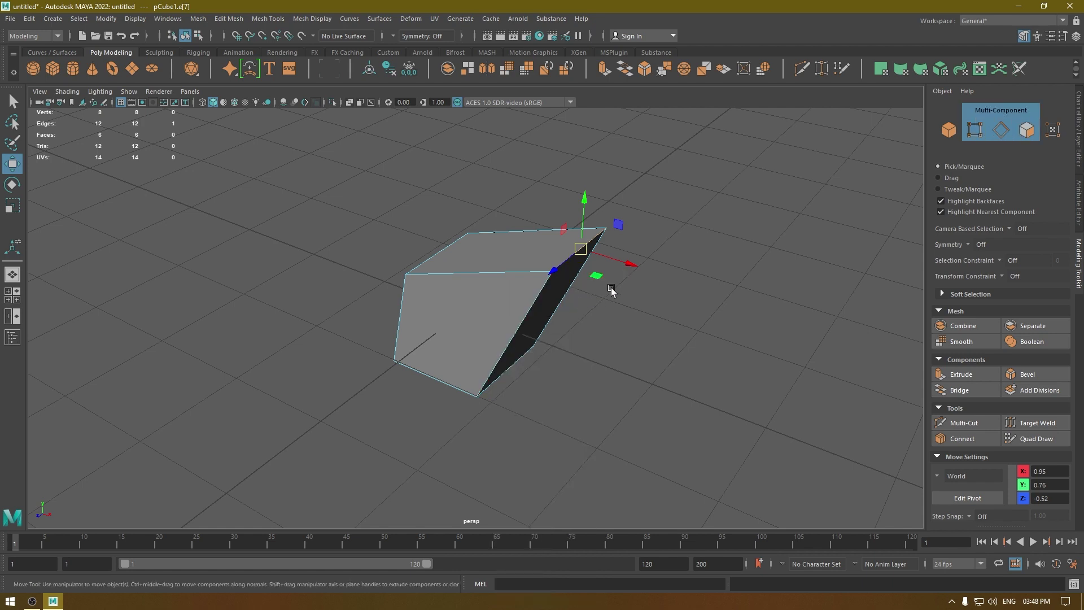
{"action": "left_click", "coordinate": [516, 248]}
{"action": "left_click_drag", "start_coordinate": [648, 307], "coordinate": [543, 338], "text": "alt"}
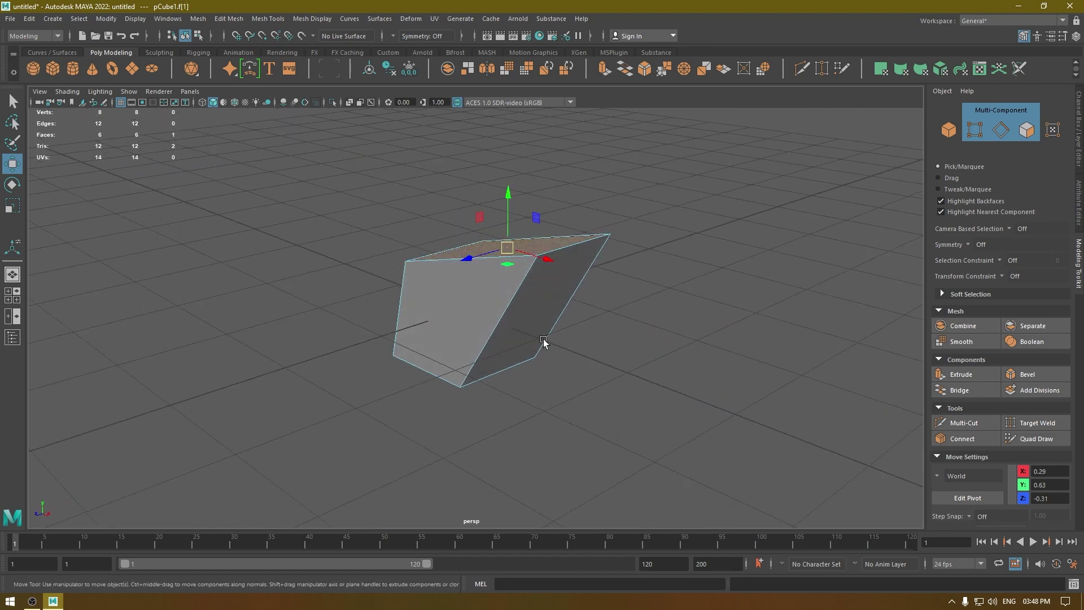
{"action": "left_click_drag", "start_coordinate": [684, 312], "coordinate": [477, 296], "text": "alt"}
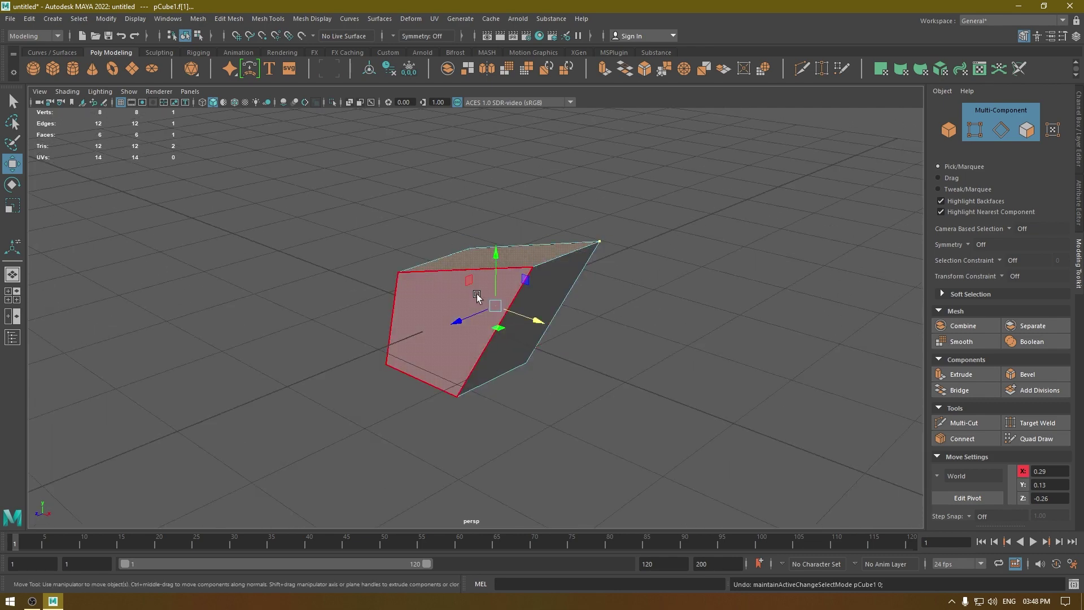
{"action": "right_click", "coordinate": [477, 293]}
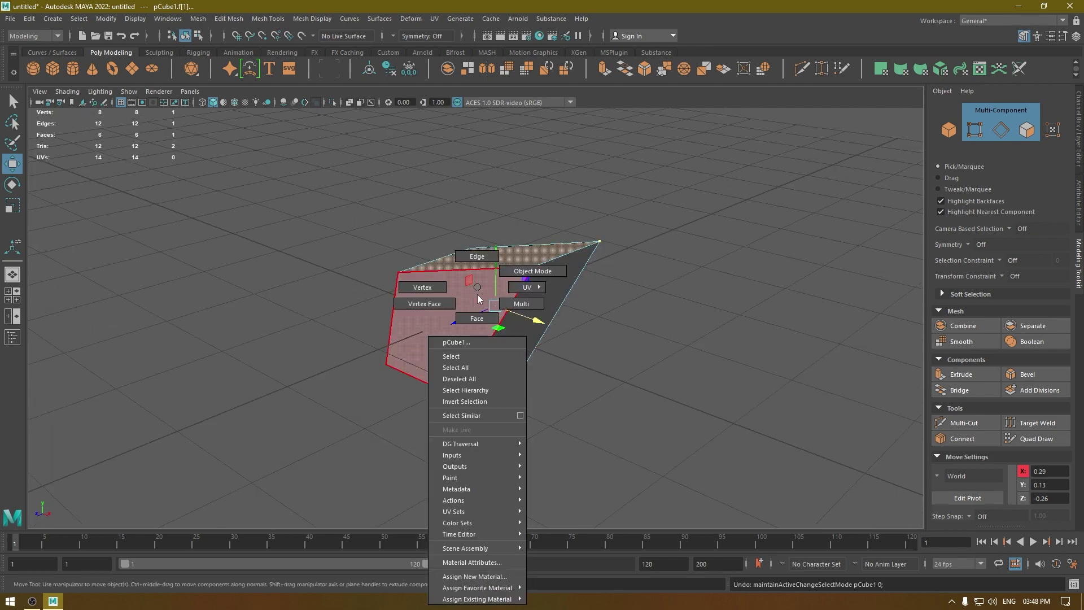
{"action": "mouse_move", "coordinate": [487, 454]}
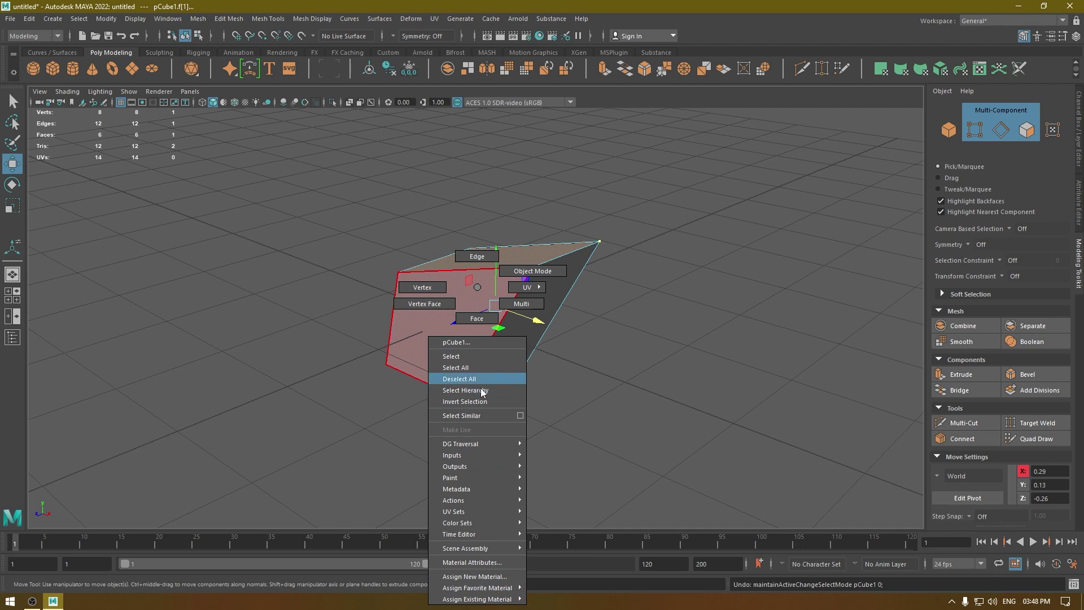
{"action": "left_click", "coordinate": [469, 401]}
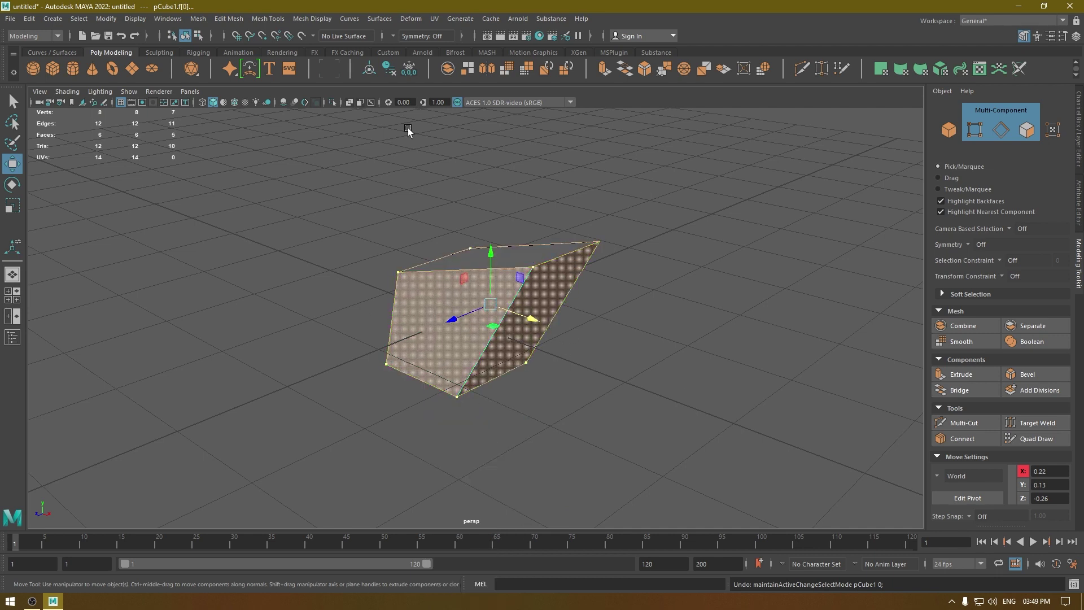
{"action": "right_click_drag", "start_coordinate": [434, 239], "coordinate": [496, 217]}
{"action": "left_click", "coordinate": [519, 208]}
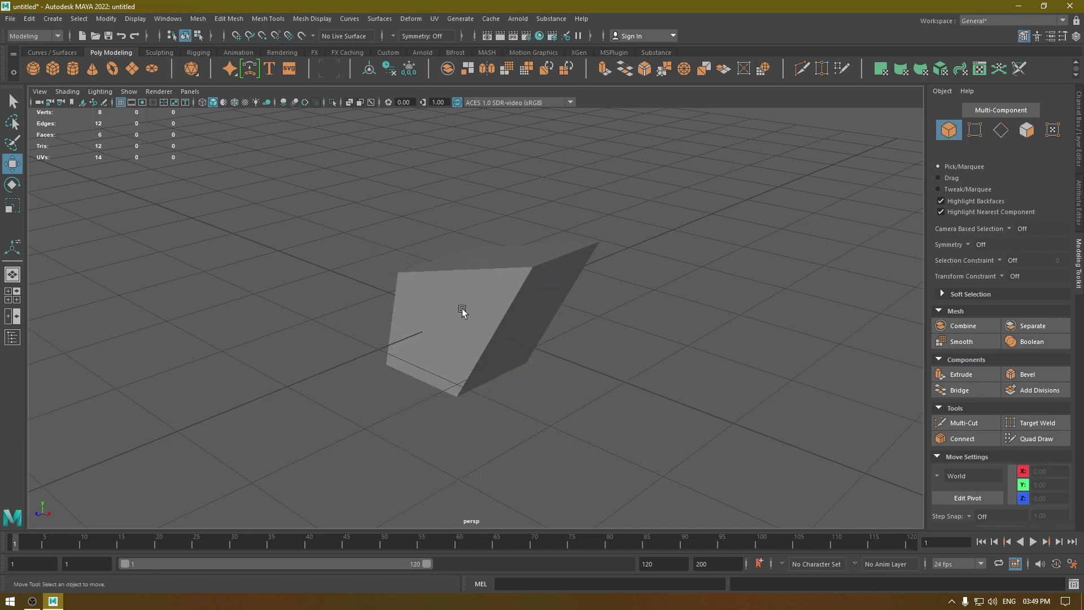
{"action": "left_click_drag", "start_coordinate": [462, 309], "coordinate": [483, 266], "text": "alt"}
{"action": "left_click", "coordinate": [499, 304]}
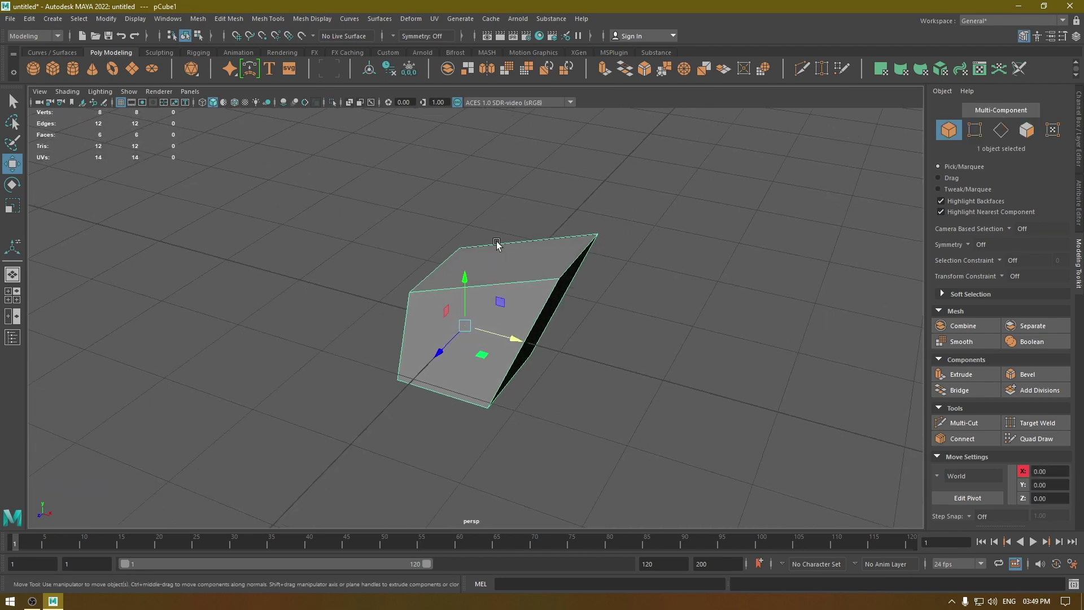
{"action": "mouse_move", "coordinate": [486, 271]}
{"action": "left_mouse_down", "text": "alt"}
{"action": "mouse_move", "coordinate": [496, 269]}
{"action": "mouse_move", "coordinate": [485, 263]}
{"action": "left_mouse_up", "text": "alt"}
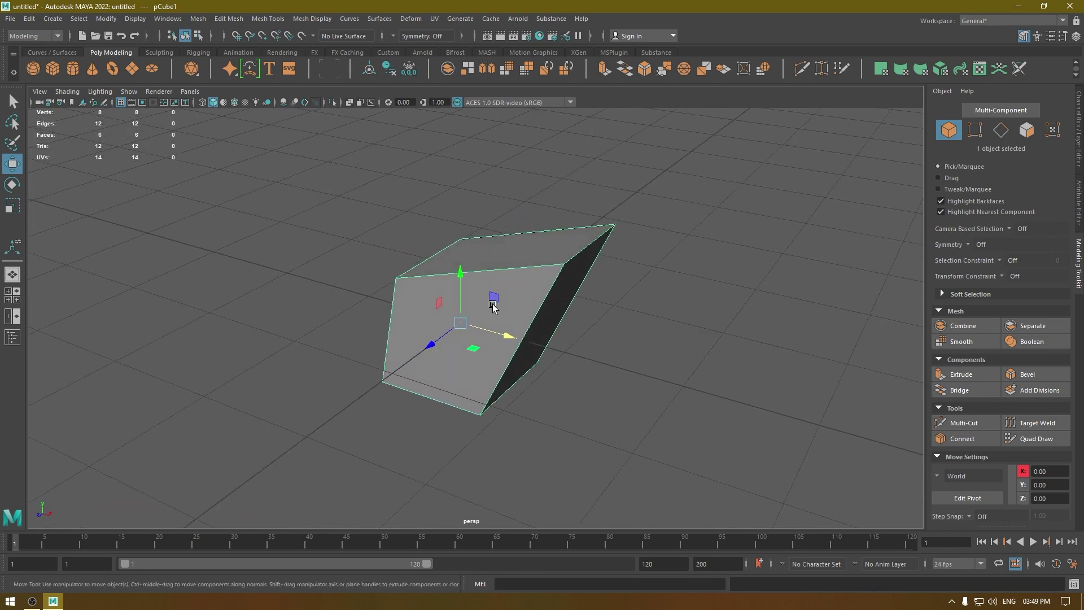
Step: Extrude all the wedge's faces with 0.3 thickness, then undo that extrusion
{"action": "right_click", "coordinate": [506, 248], "text": "shift"}
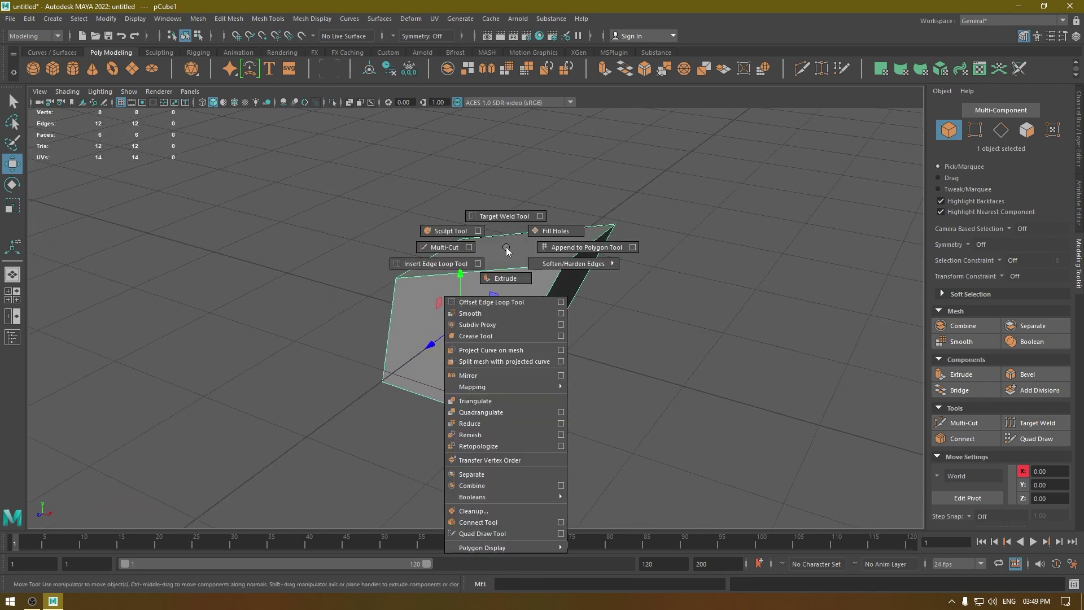
{"action": "right_click_drag", "start_coordinate": [506, 247], "coordinate": [505, 280]}
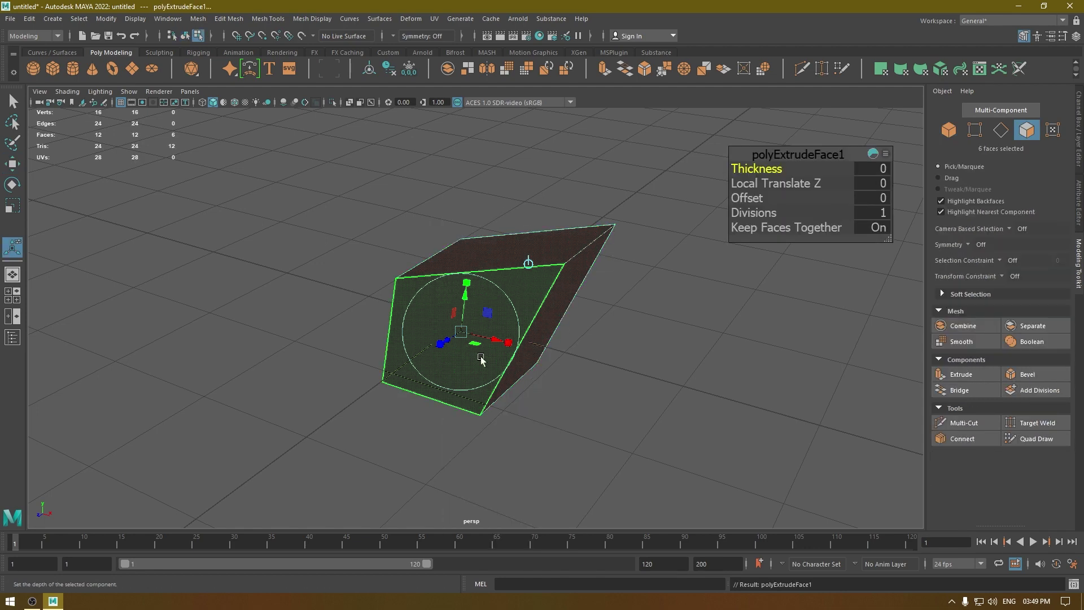
{"action": "left_click_drag", "start_coordinate": [519, 295], "coordinate": [581, 259], "text": "alt"}
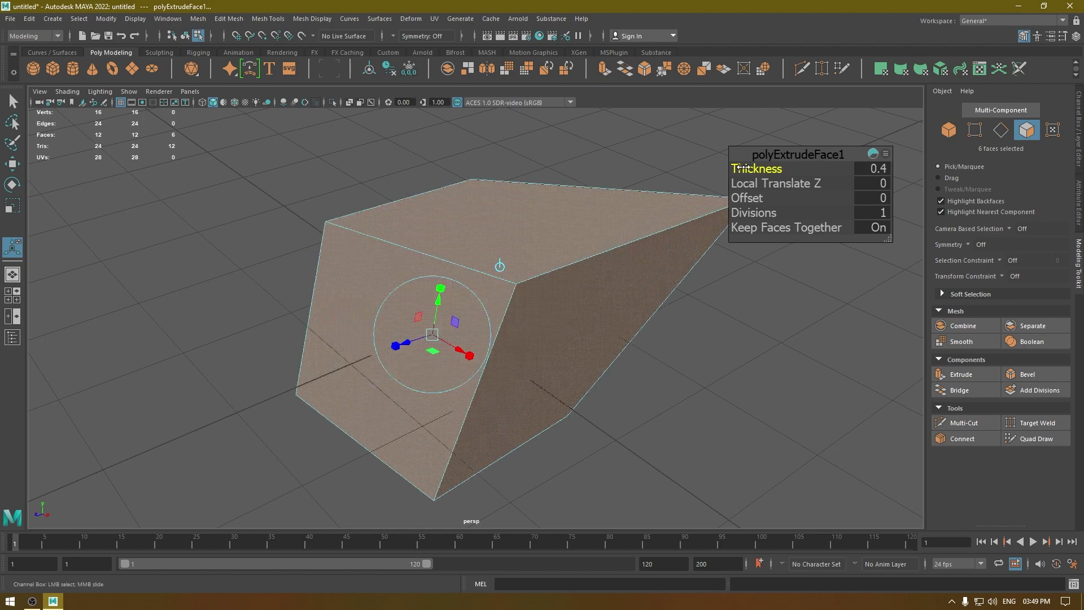
{"action": "left_click_drag", "start_coordinate": [739, 168], "coordinate": [748, 169]}
{"action": "left_click_drag", "start_coordinate": [570, 271], "coordinate": [619, 302], "text": "alt"}
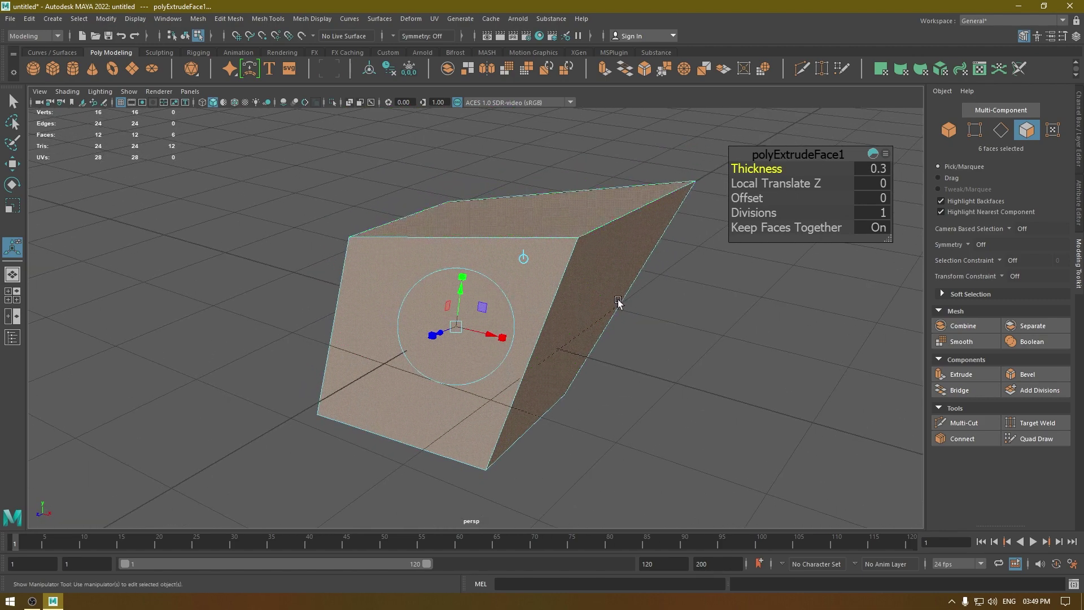
{"action": "key", "text": "w"}
{"action": "key", "text": "ctrl+z"}
{"action": "key", "text": "ctrl+z"}
{"action": "key", "text": "ctrl+z"}
{"action": "key", "text": "ctrl+z"}
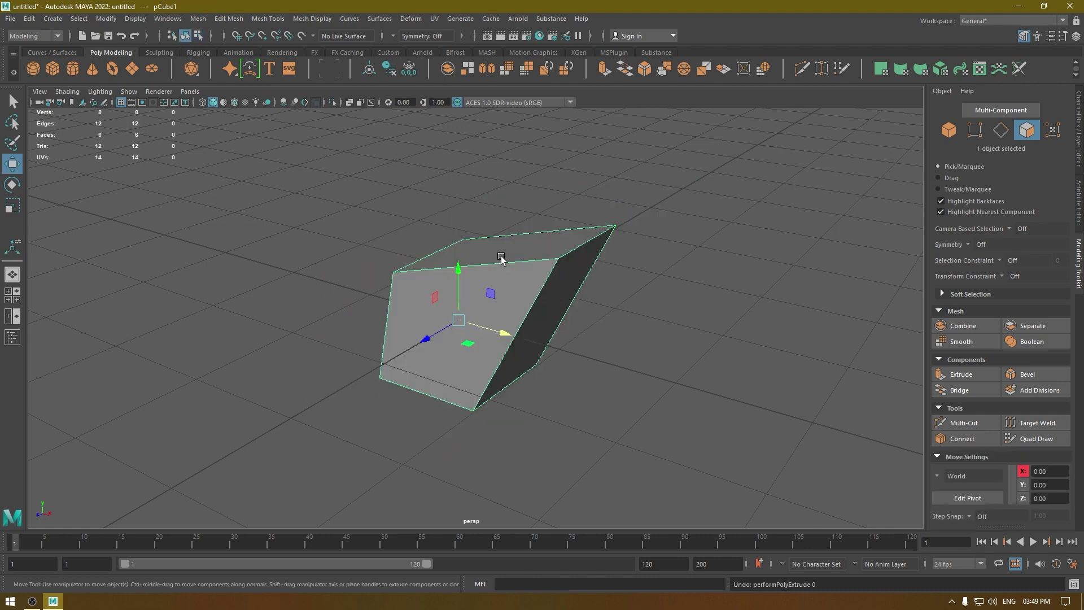
Step: Select only the wedge's top face in face mode and apply Extrude Face to it
{"action": "right_click", "coordinate": [451, 199]}
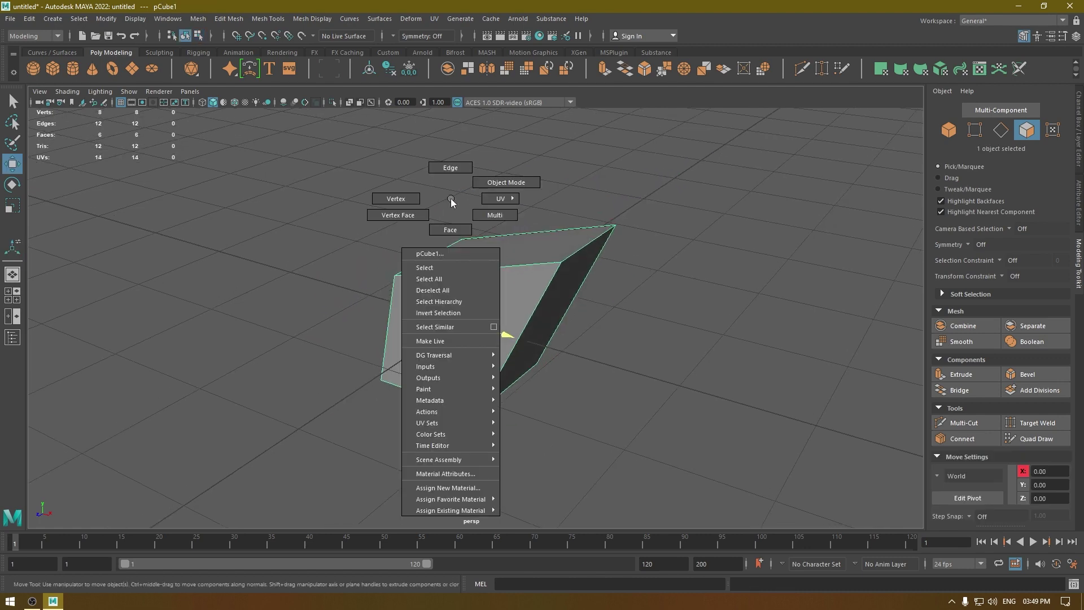
{"action": "left_click", "coordinate": [449, 230]}
{"action": "left_click", "coordinate": [498, 250]}
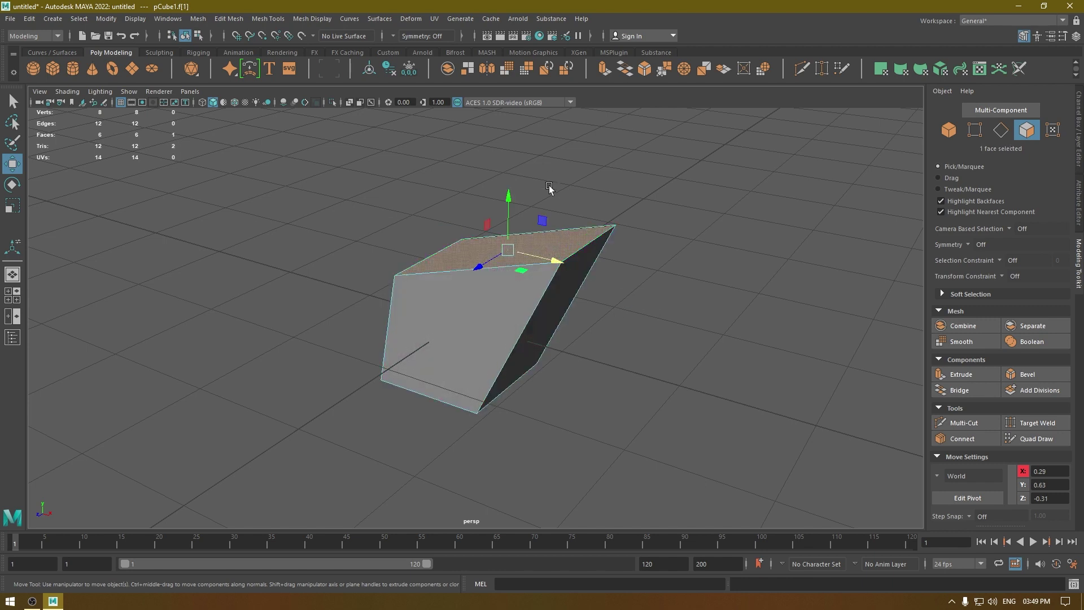
{"action": "right_click_drag", "start_coordinate": [546, 203], "coordinate": [530, 232], "text": "shift"}
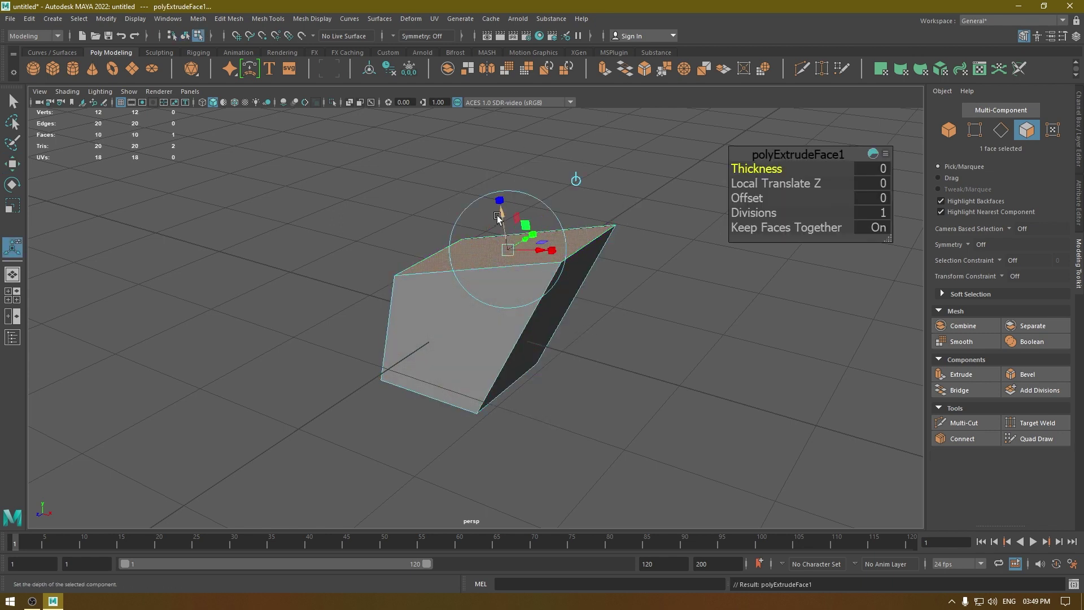
Step: Raise the extruded top 0.479 units, widen it along X and tilt it into an overhang
{"action": "left_click_drag", "start_coordinate": [501, 213], "coordinate": [490, 160]}
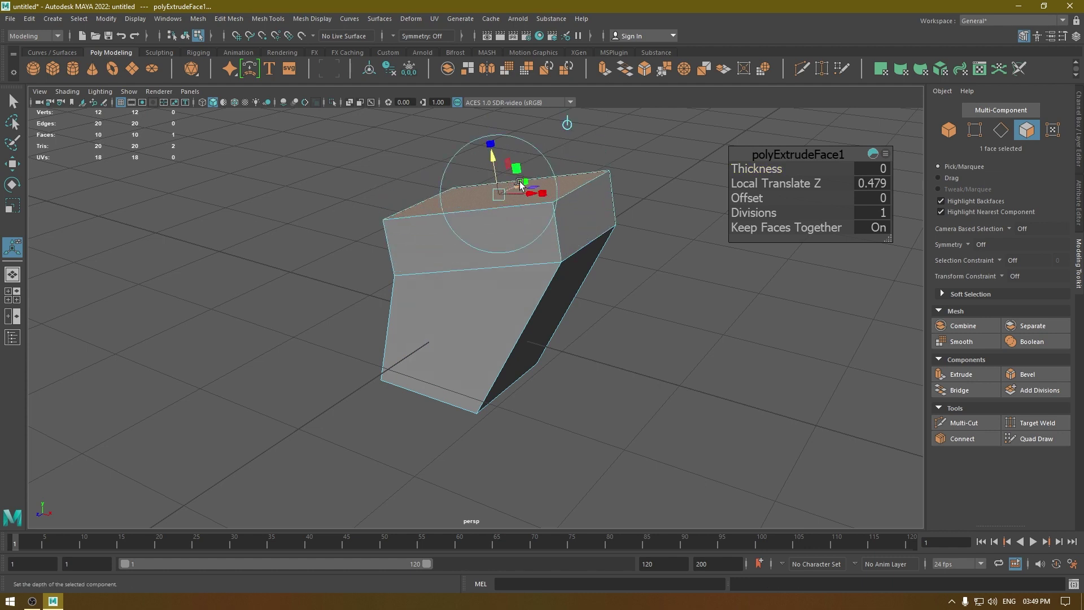
{"action": "left_click_drag", "start_coordinate": [542, 196], "coordinate": [573, 195]}
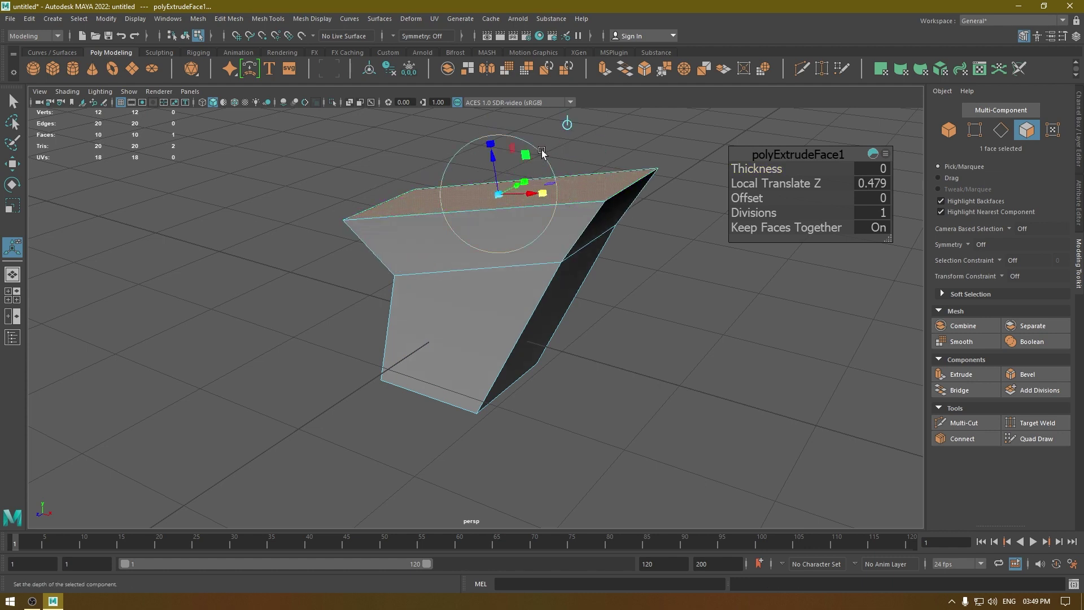
{"action": "left_click_drag", "start_coordinate": [530, 165], "coordinate": [525, 164]}
{"action": "key", "text": "w"}
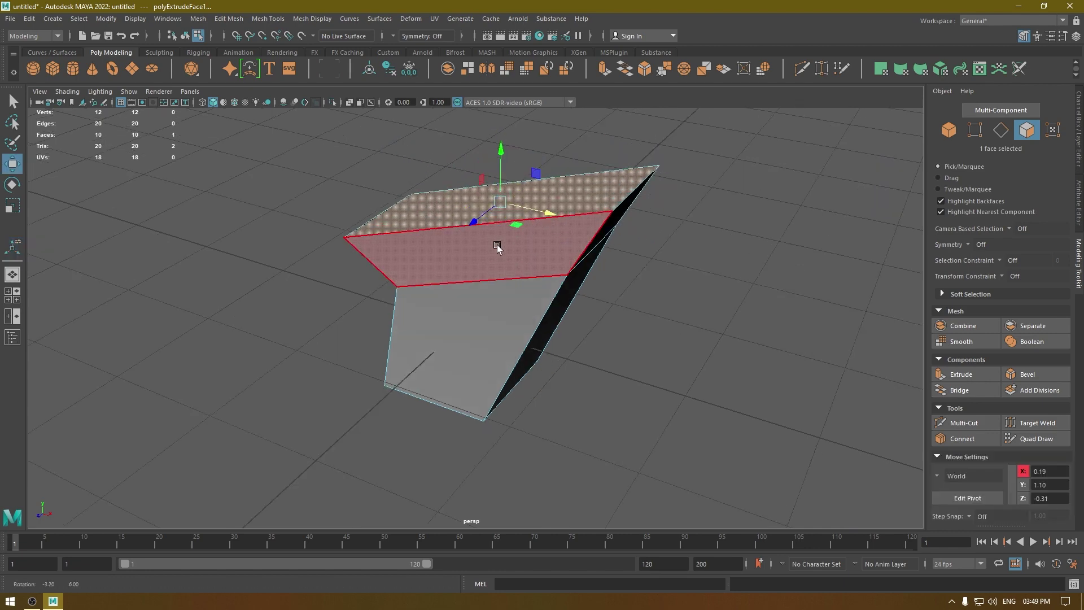
{"action": "key", "text": "F8"}
{"action": "middle_click_drag", "start_coordinate": [492, 346], "coordinate": [492, 408], "text": "alt"}
{"action": "left_click_drag", "start_coordinate": [492, 409], "coordinate": [500, 333], "text": "alt"}
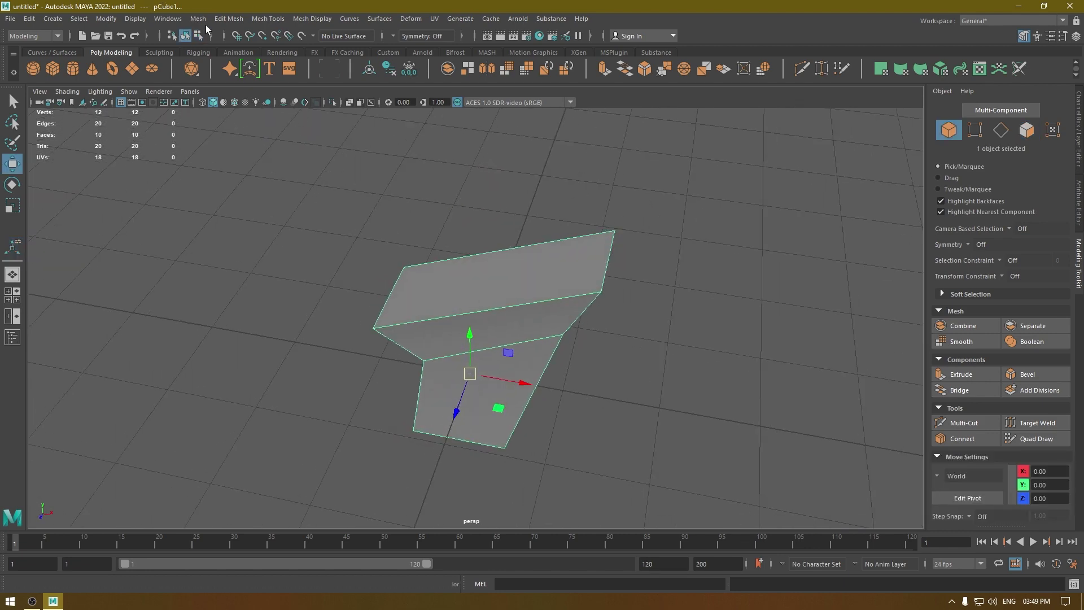
{"action": "left_click", "coordinate": [201, 18]}
{"action": "mouse_move", "coordinate": [265, 23]}
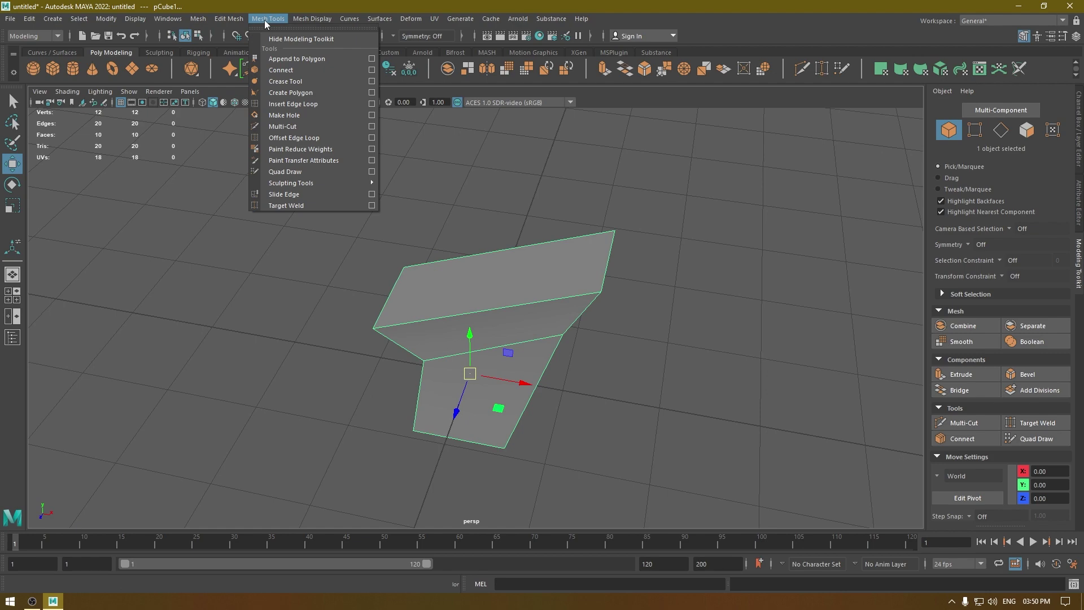
{"action": "left_click", "coordinate": [506, 264]}
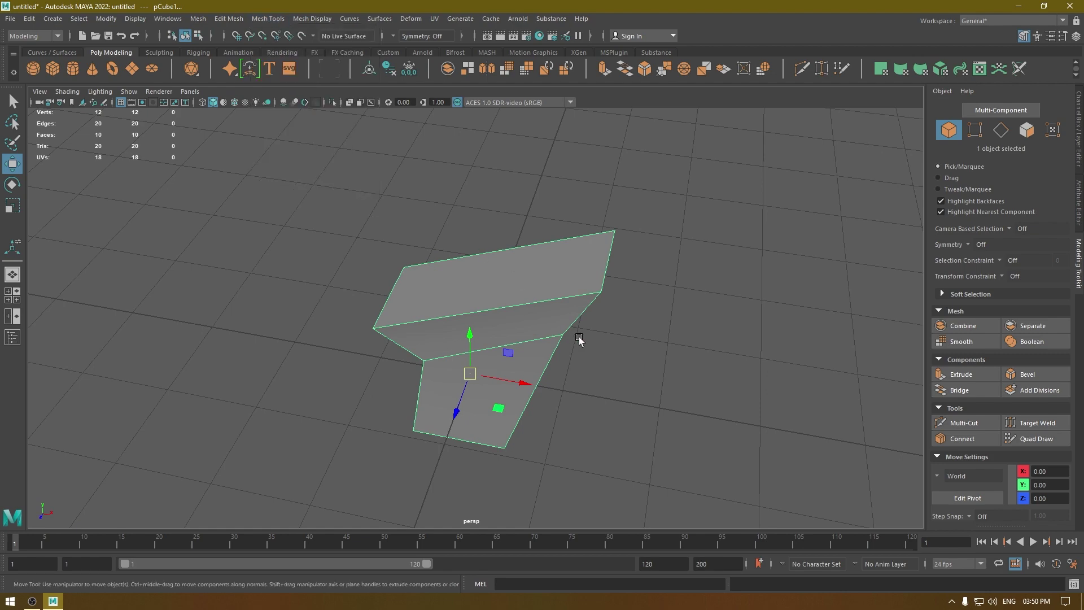
{"action": "left_click_drag", "start_coordinate": [507, 264], "coordinate": [537, 285], "text": "alt"}
{"action": "right_click", "coordinate": [499, 223], "text": "ctrl"}
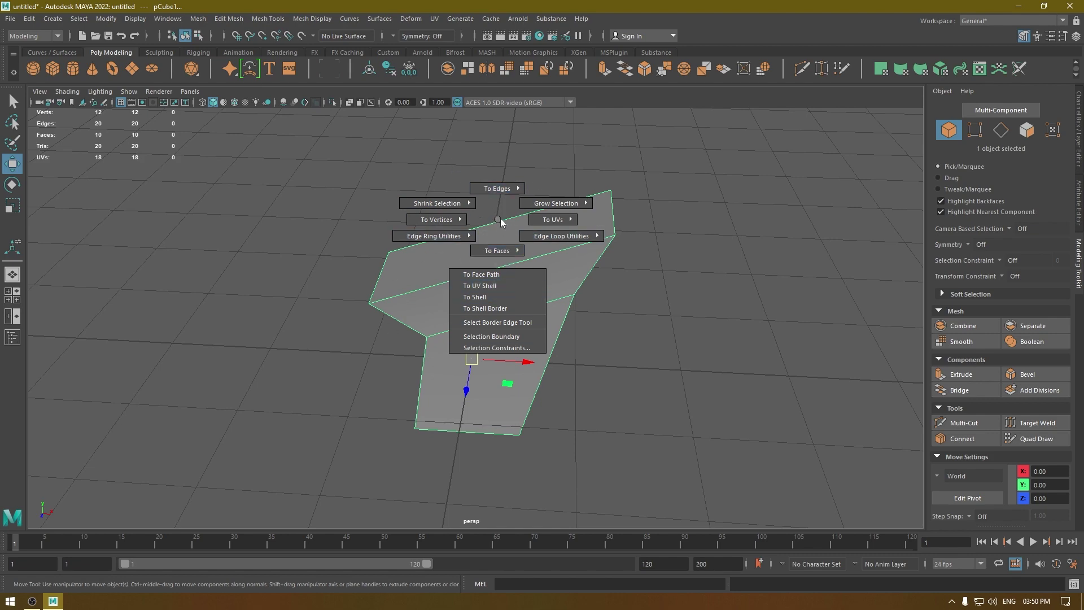
Step: Select the upper face of the overhanging top in face mode
{"action": "left_click_drag", "start_coordinate": [498, 223], "coordinate": [518, 292], "text": "alt"}
{"action": "left_click_drag", "start_coordinate": [527, 313], "coordinate": [520, 241], "text": "alt"}
{"action": "right_click_drag", "start_coordinate": [530, 186], "coordinate": [533, 221]}
{"action": "left_click", "coordinate": [534, 222]}
{"action": "mouse_move", "coordinate": [533, 222]}
{"action": "left_mouse_down", "text": "alt"}
{"action": "mouse_move", "coordinate": [634, 273]}
{"action": "mouse_move", "coordinate": [543, 224]}
{"action": "left_mouse_up", "text": "alt"}
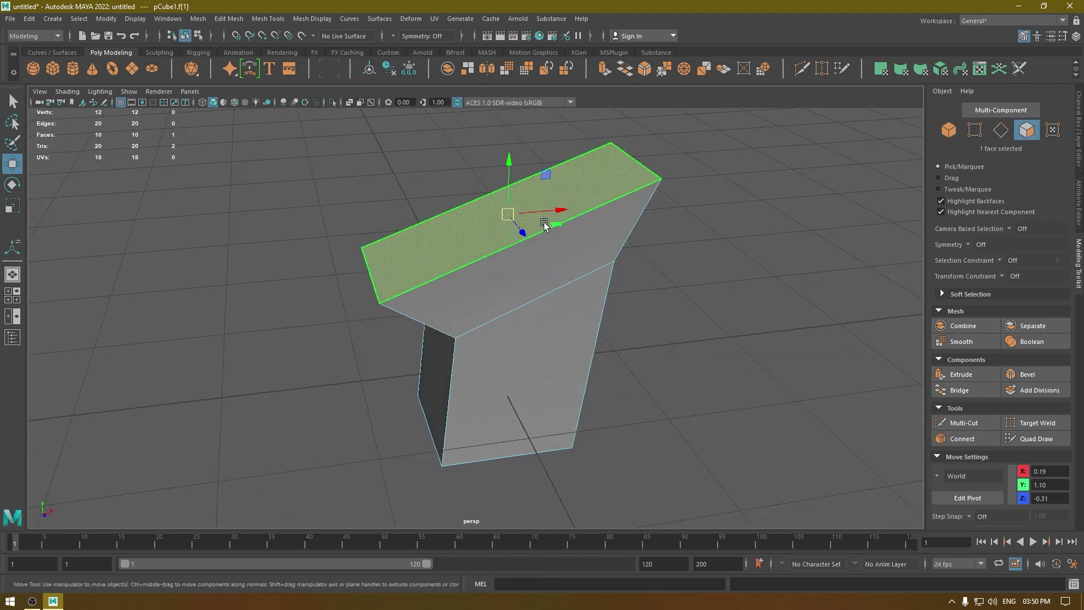
Step: Grow the face selection to include the four surrounding faces and check the overhang's underside
{"action": "right_click_drag", "start_coordinate": [535, 197], "coordinate": [535, 199], "text": "ctrl"}
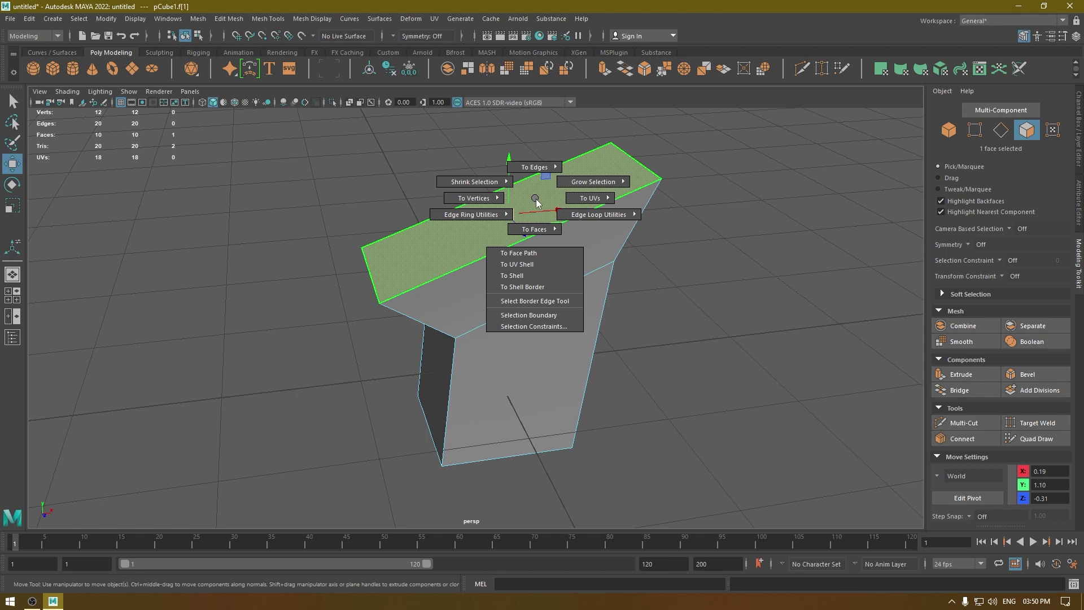
{"action": "right_click_drag", "start_coordinate": [535, 200], "coordinate": [608, 161], "text": "ctrl"}
{"action": "left_click_drag", "start_coordinate": [519, 249], "coordinate": [659, 293], "text": "alt"}
{"action": "left_click_drag", "start_coordinate": [415, 229], "coordinate": [491, 307], "text": "alt"}
{"action": "left_click_drag", "start_coordinate": [455, 245], "coordinate": [442, 281], "text": "alt"}
{"action": "left_click_drag", "start_coordinate": [472, 242], "coordinate": [469, 243], "text": "alt"}
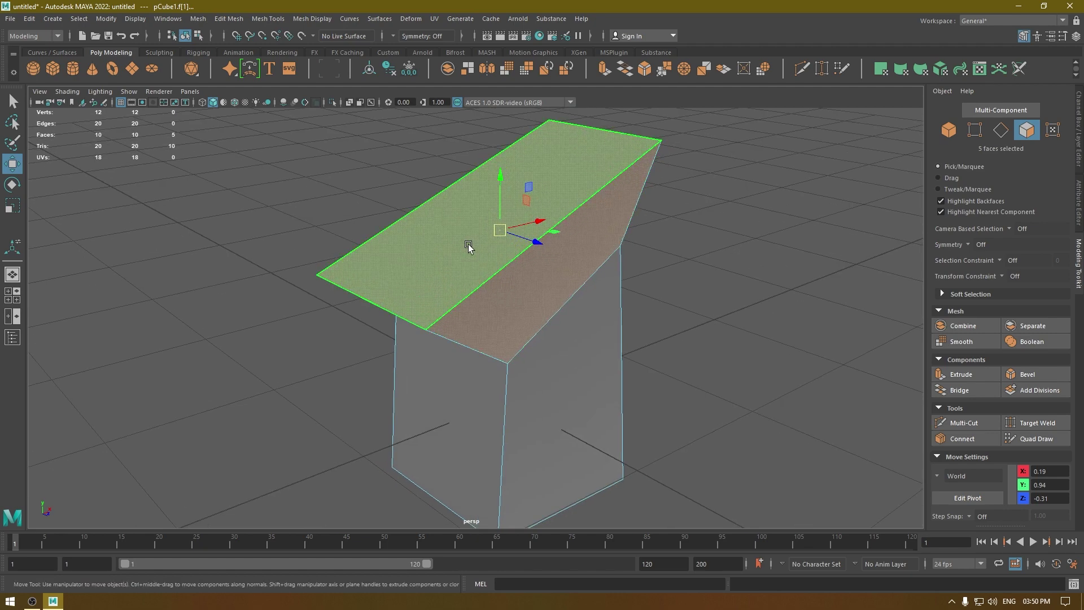
Step: Convert the five selected overhang faces to their 12 perimeter edges using To Edge Perimeter
{"action": "right_click", "coordinate": [475, 207], "text": "ctrl"}
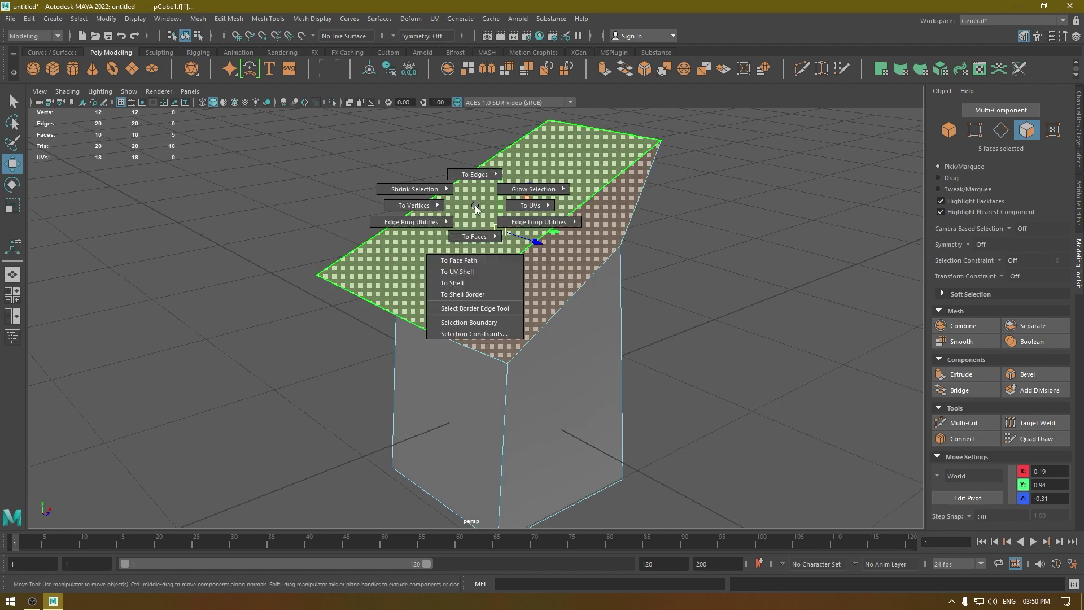
{"action": "mouse_move", "coordinate": [480, 168]}
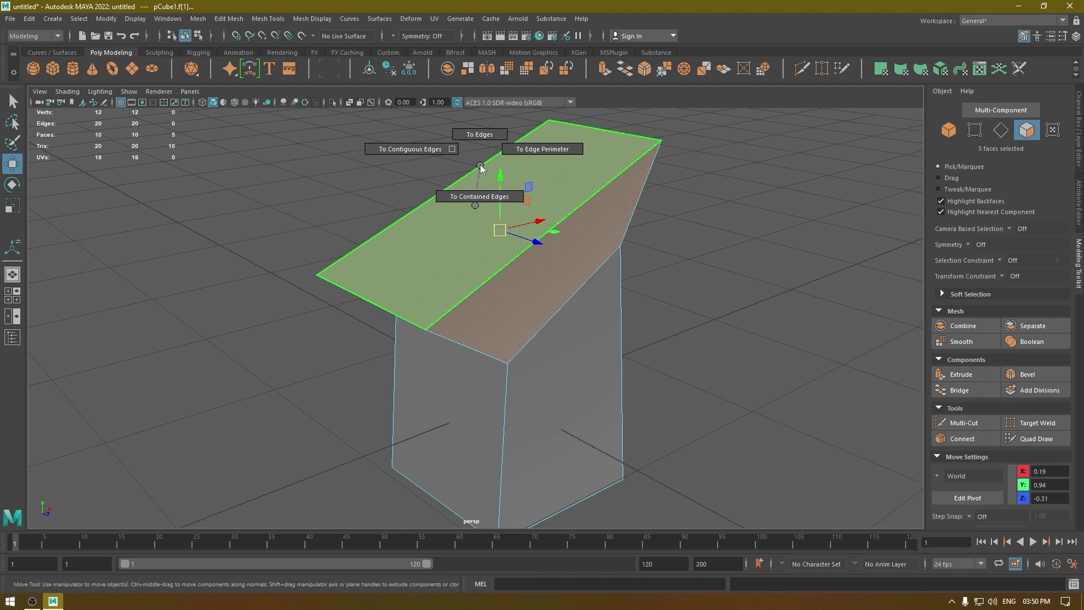
{"action": "left_click", "coordinate": [550, 154]}
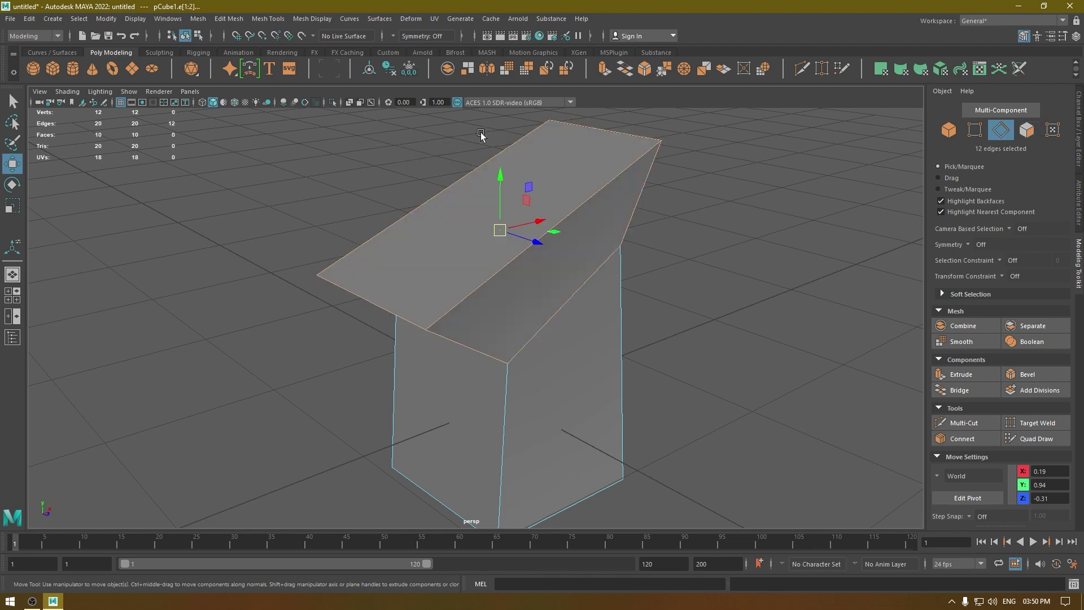
{"action": "left_click_drag", "start_coordinate": [677, 266], "coordinate": [544, 242], "text": "alt"}
{"action": "left_click_drag", "start_coordinate": [482, 322], "coordinate": [459, 366], "text": "alt"}
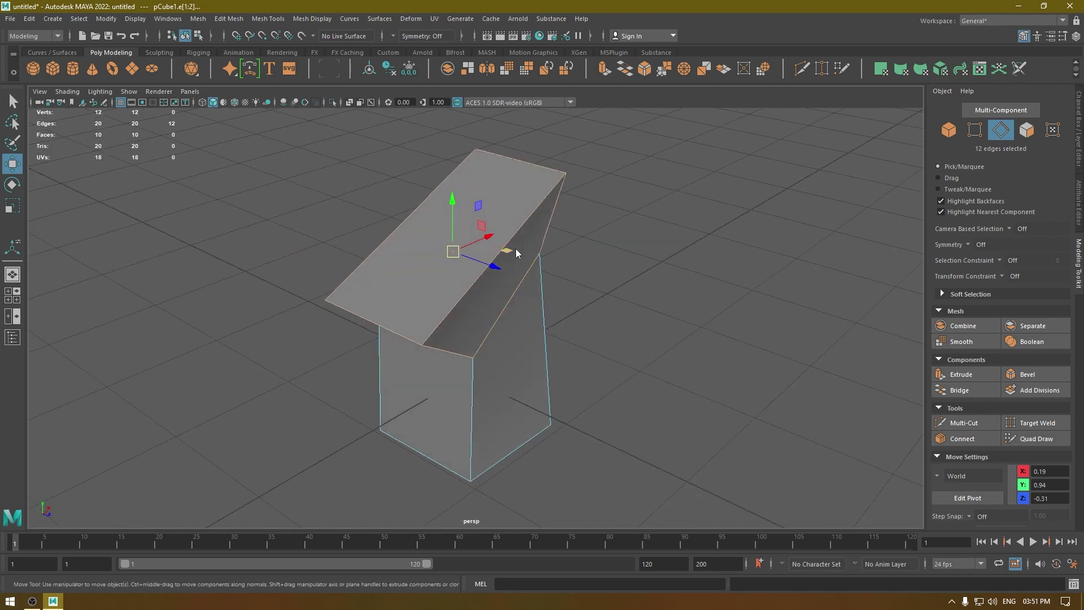
{"action": "right_click_drag", "start_coordinate": [516, 248], "coordinate": [573, 218]}
{"action": "left_click_drag", "start_coordinate": [540, 308], "coordinate": [430, 293], "text": "alt"}
{"action": "right_click_drag", "start_coordinate": [428, 287], "coordinate": [424, 254]}
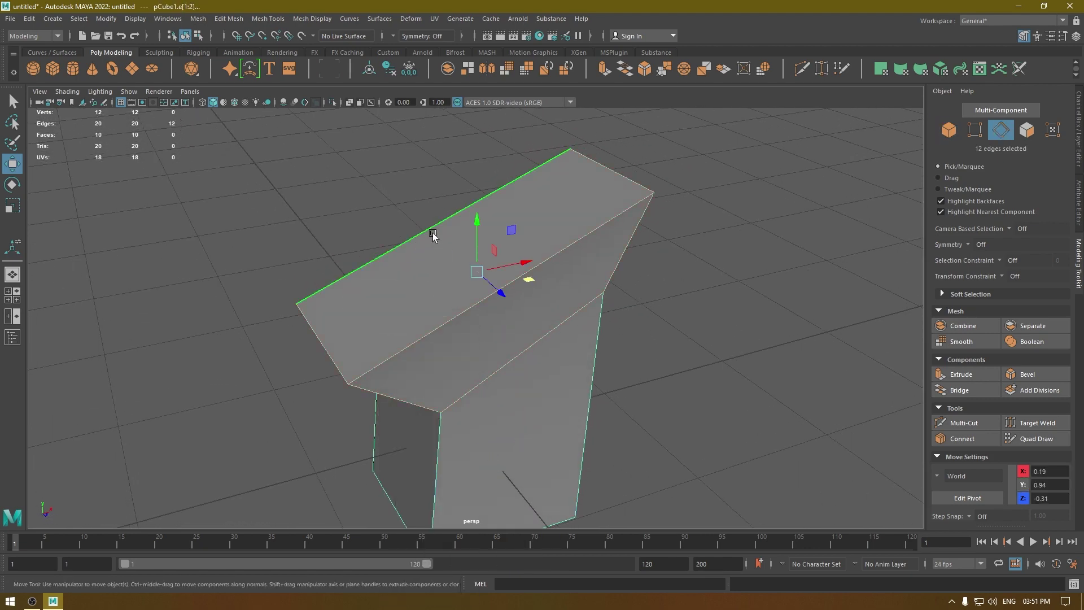
{"action": "left_click", "coordinate": [450, 377]}
{"action": "left_click_drag", "start_coordinate": [450, 375], "coordinate": [459, 243], "text": "alt"}
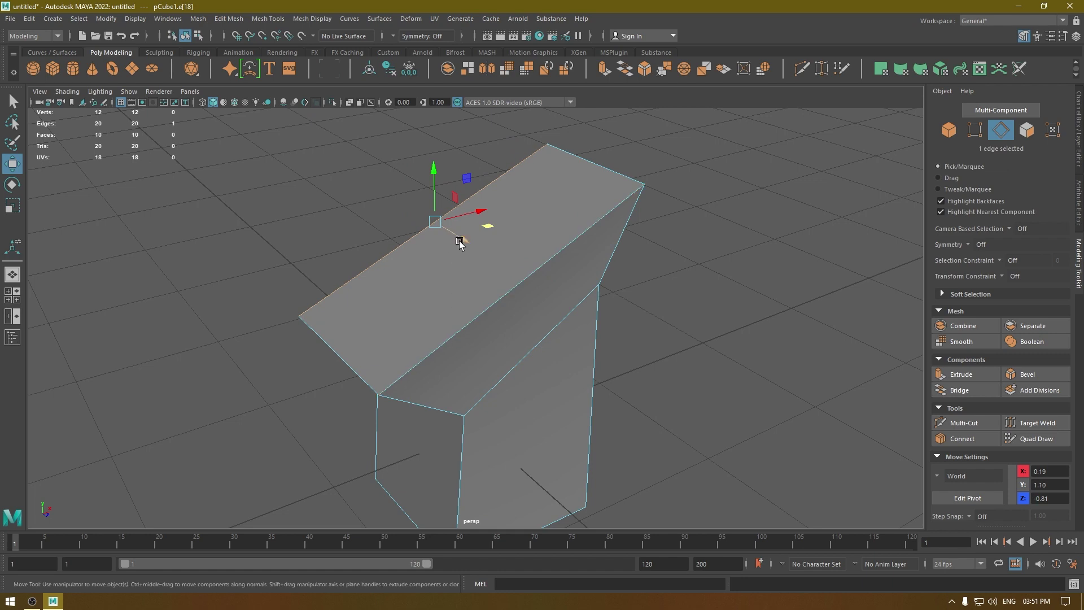
{"action": "right_click", "coordinate": [460, 243], "text": "shift"}
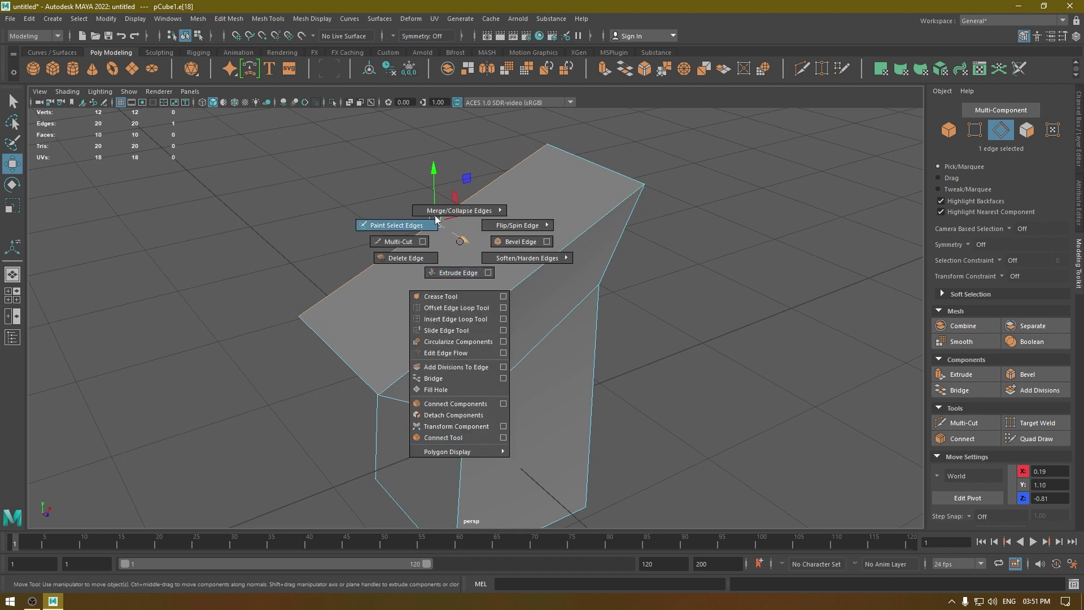
{"action": "mouse_move", "coordinate": [517, 224]}
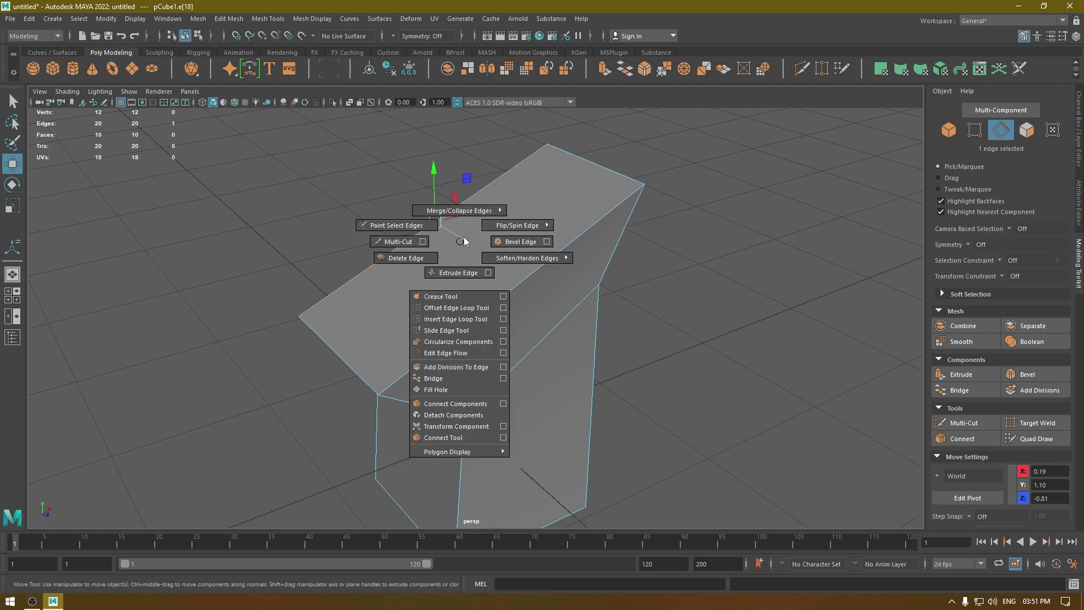
{"action": "mouse_move", "coordinate": [440, 450]}
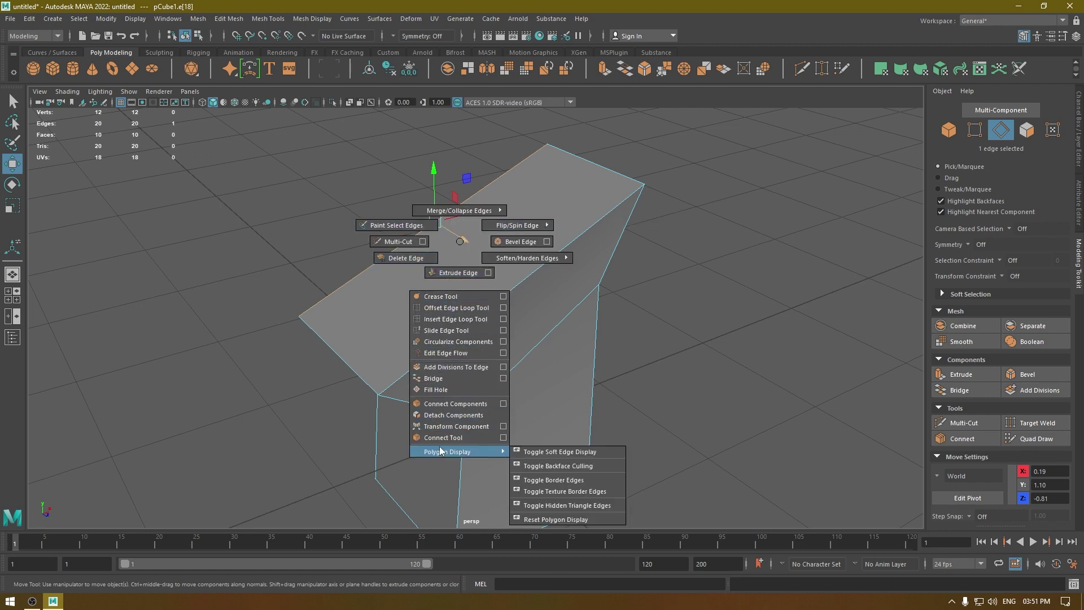
{"action": "mouse_move", "coordinate": [463, 210]}
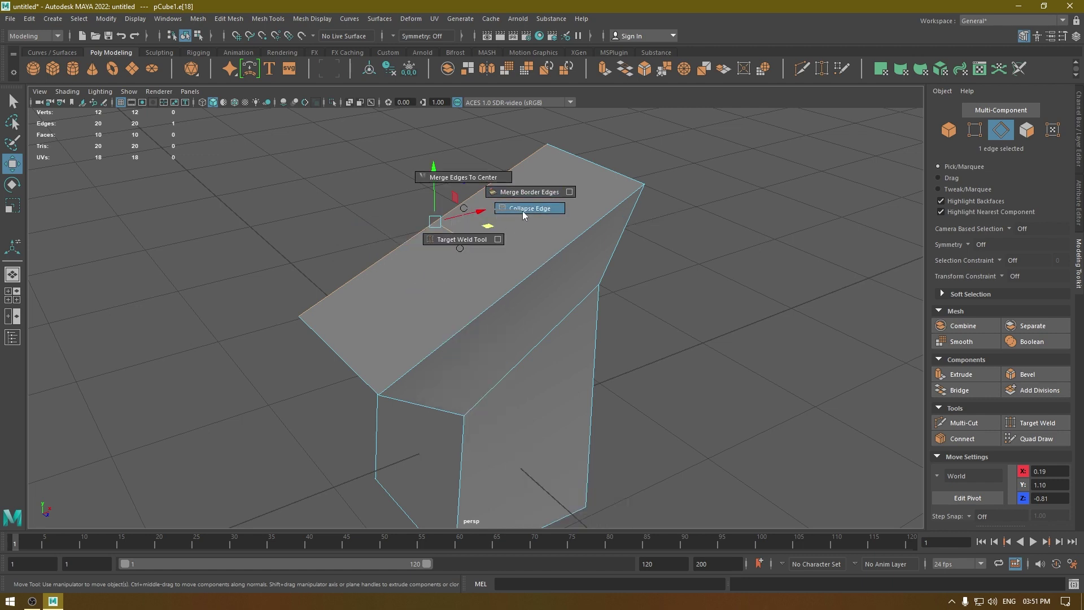
{"action": "left_click", "coordinate": [451, 179]}
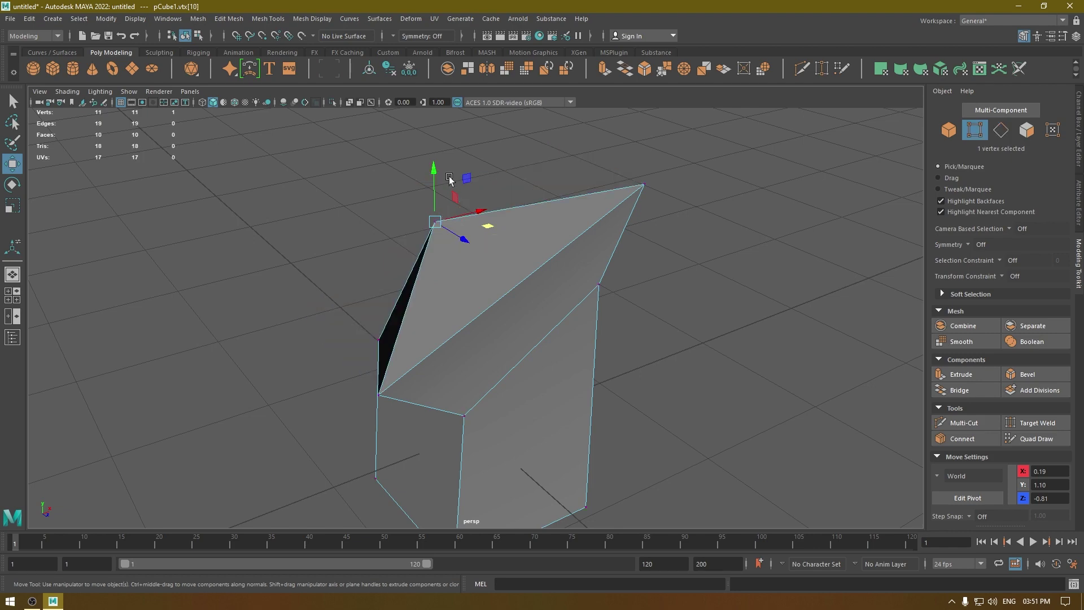
{"action": "left_click_drag", "start_coordinate": [451, 182], "coordinate": [385, 308], "text": "alt"}
{"action": "left_click_drag", "start_coordinate": [447, 375], "coordinate": [558, 390], "text": "alt"}
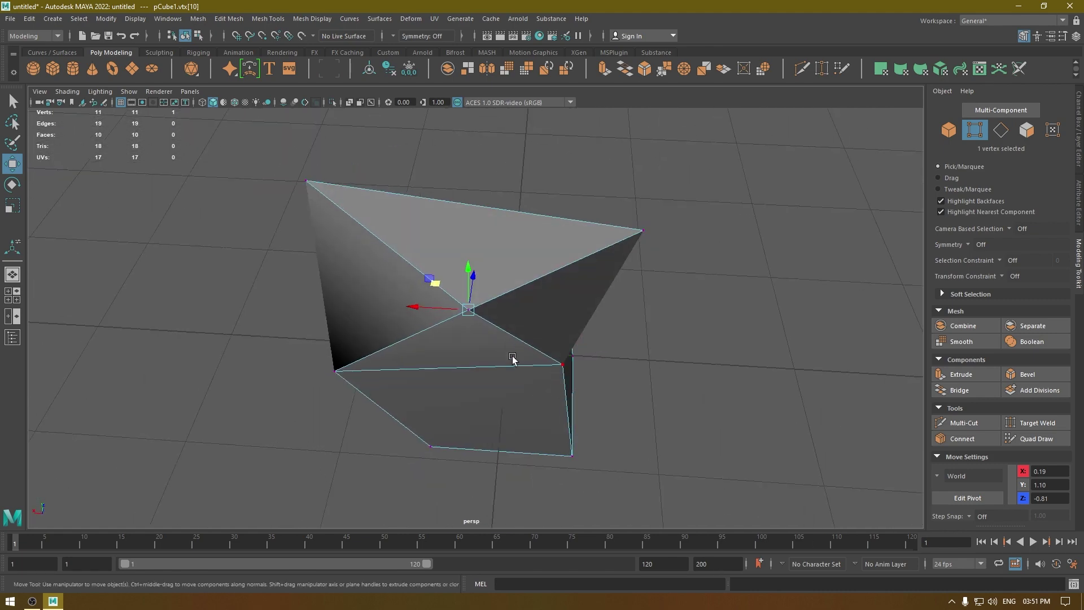
{"action": "key", "text": "ctrl+z"}
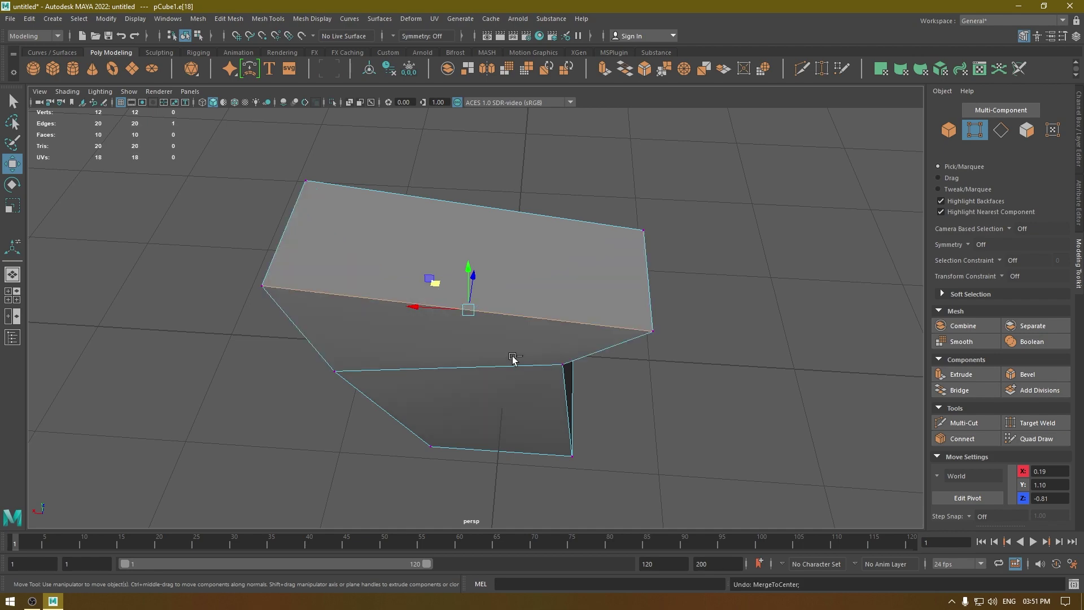
Step: Select a vertex on the overhang's edge in vertex mode
{"action": "left_click_drag", "start_coordinate": [529, 295], "coordinate": [367, 293], "text": "alt"}
{"action": "right_click", "coordinate": [421, 253]}
{"action": "left_click", "coordinate": [367, 251]}
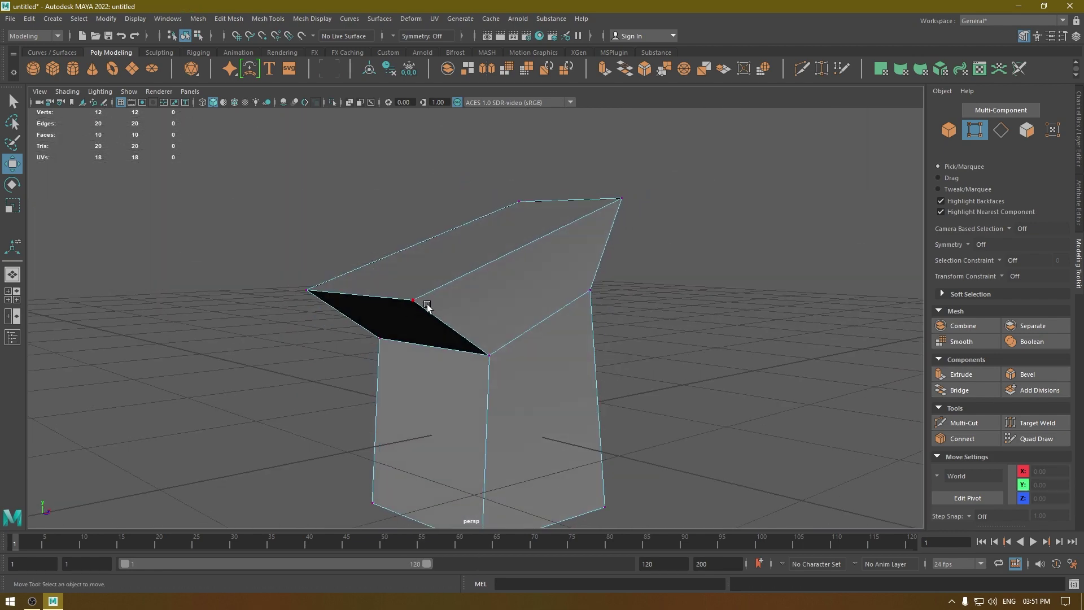
{"action": "left_click", "coordinate": [428, 307]}
Step: Target Weld the chosen vertex onto its neighbour, leaving 11 vertices
{"action": "right_click", "coordinate": [459, 287], "text": "shift"}
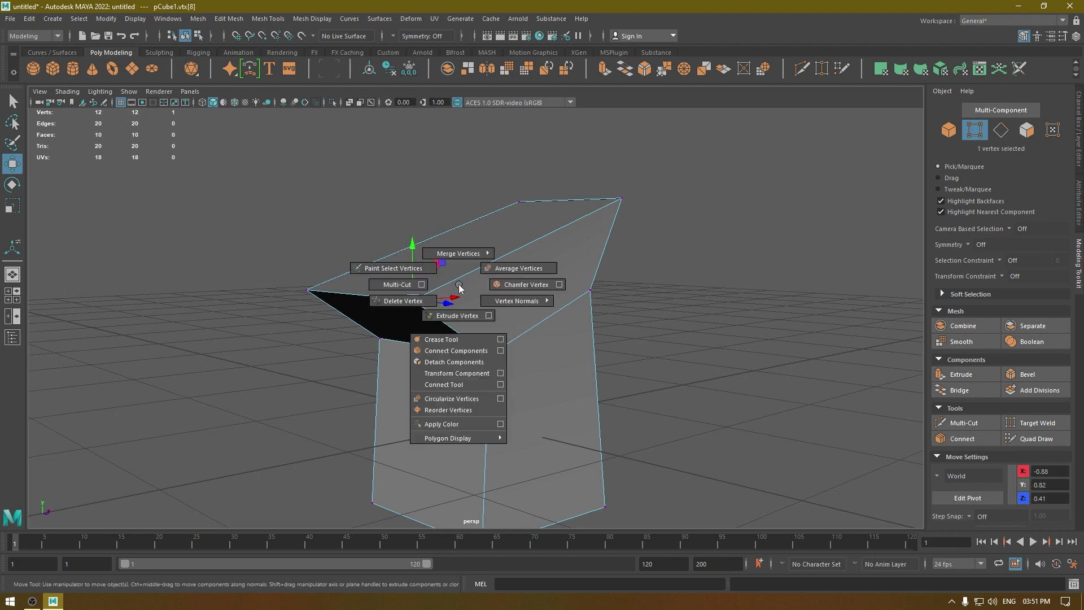
{"action": "left_click", "coordinate": [461, 257]}
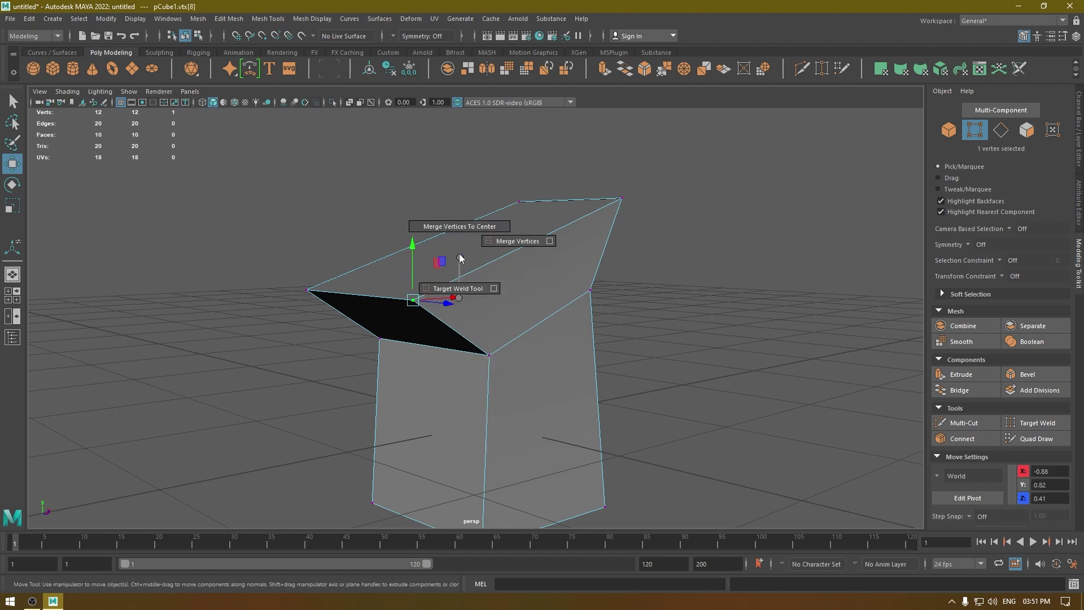
{"action": "left_click", "coordinate": [458, 289]}
{"action": "left_click_drag", "start_coordinate": [412, 300], "coordinate": [490, 357]}
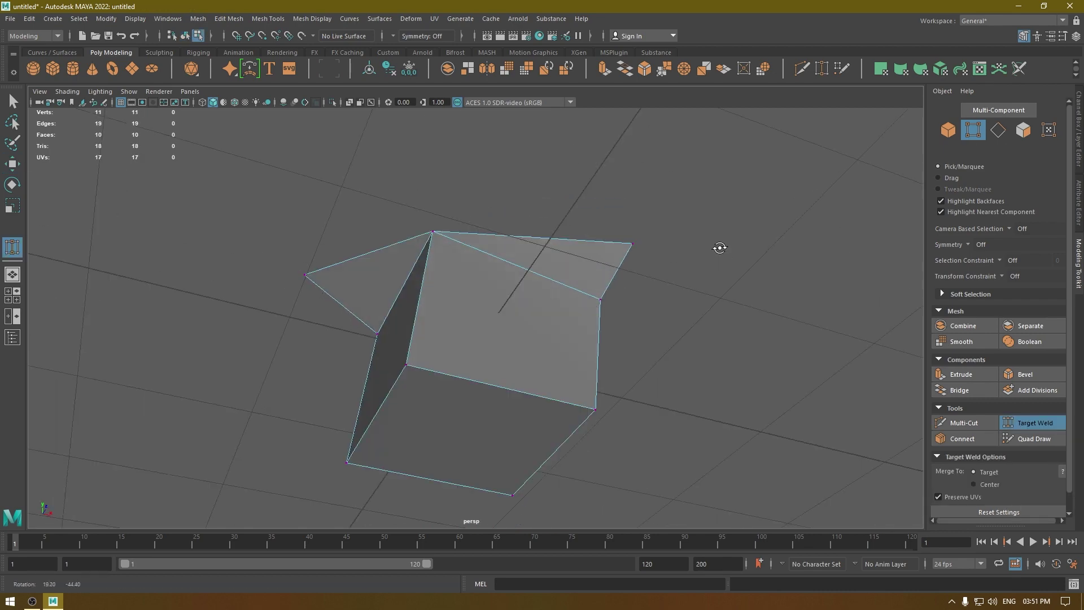